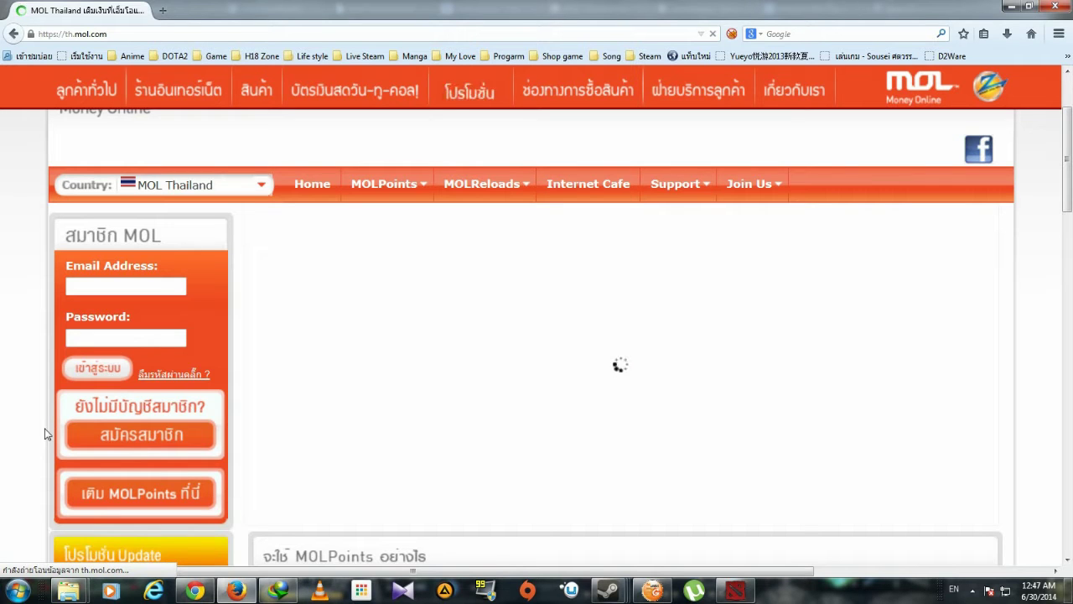
Log in to MOL with the account e-mail and password to reach the page showing 1,279.00 MOLPoints.
left_click(128, 284)
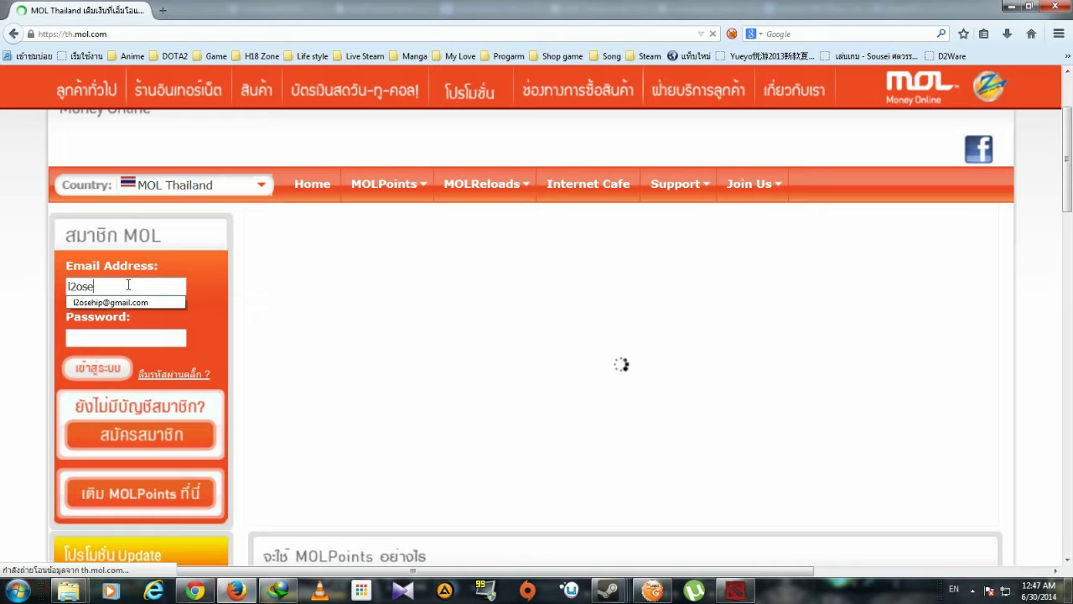
key("Tab")
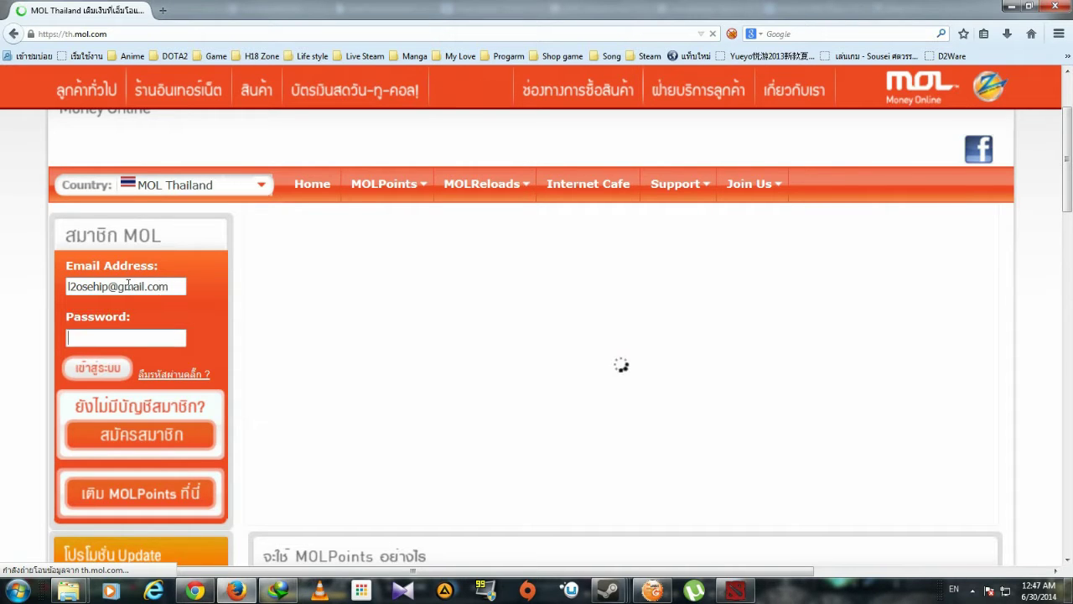
type("*")
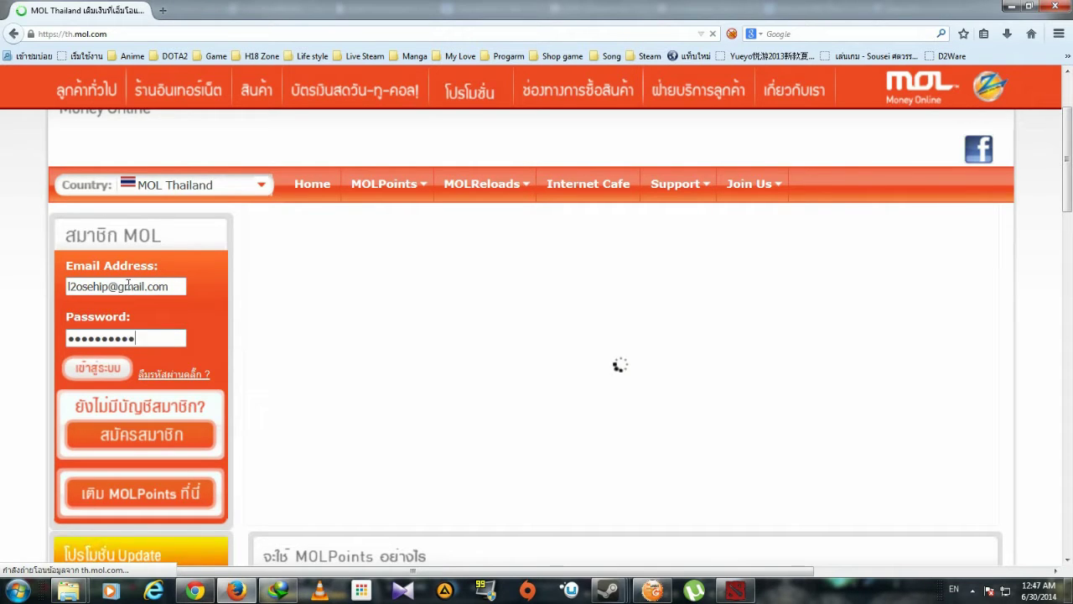
key("Return")
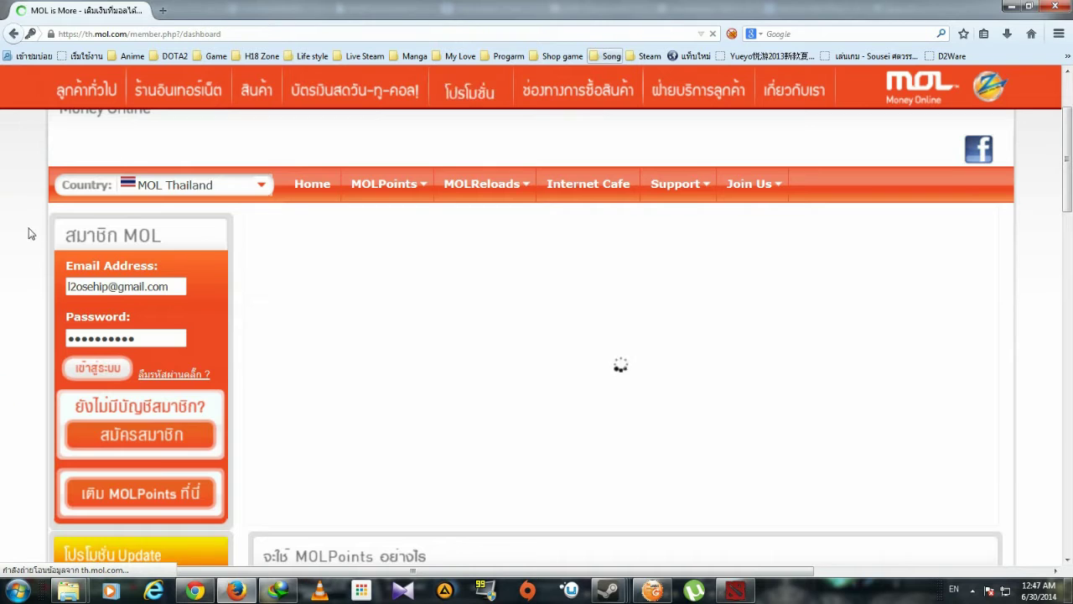
left_click(252, 33)
Reload the MOL member dashboard and scroll to the MOLPoints Reload form.
key("Return")
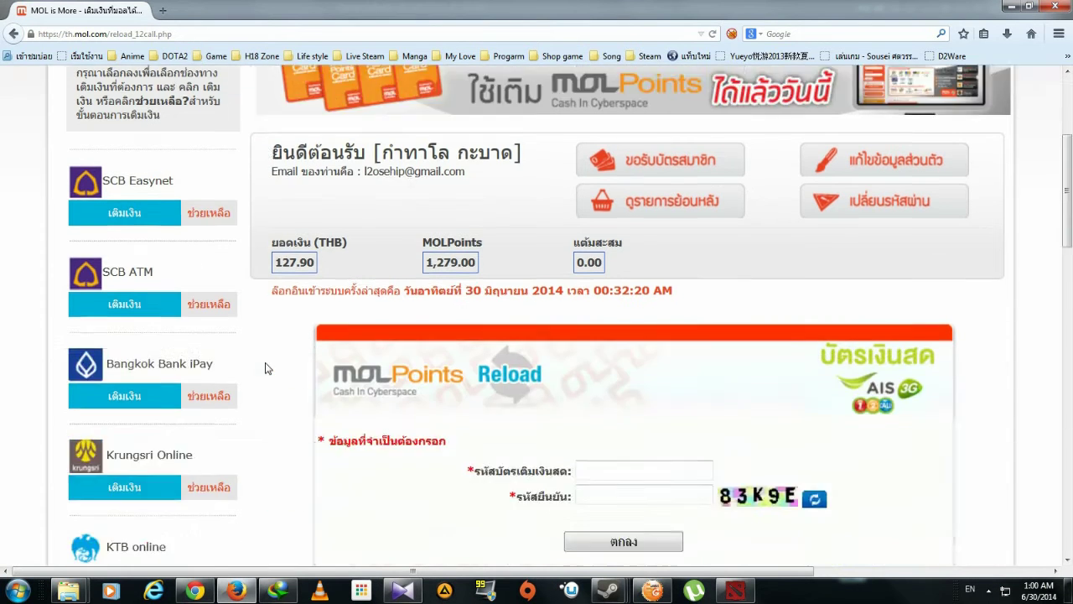
scroll(265, 368, "down", 10)
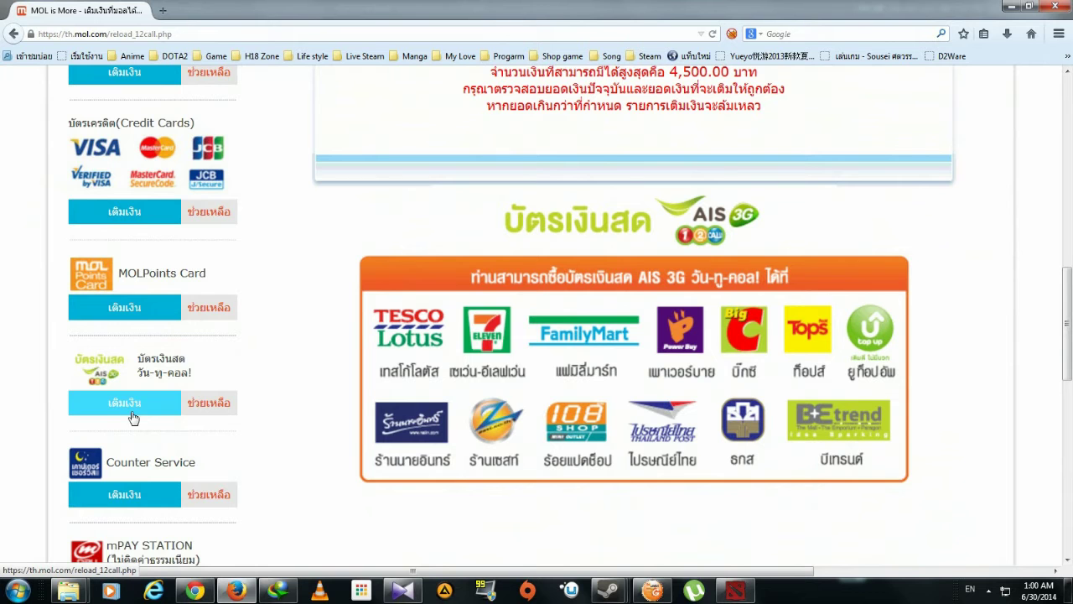
scroll(625, 321, "up", 5)
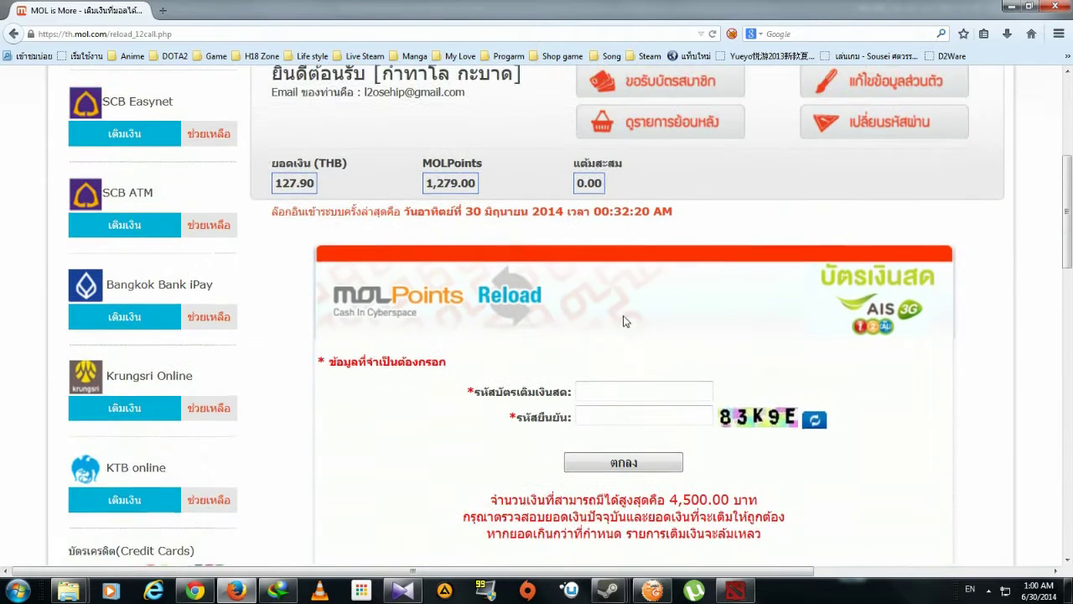
scroll(407, 292, "down", 3)
Enter the AIS 3G cash card number and the captcha confirmation code in the reload form.
left_click(647, 329)
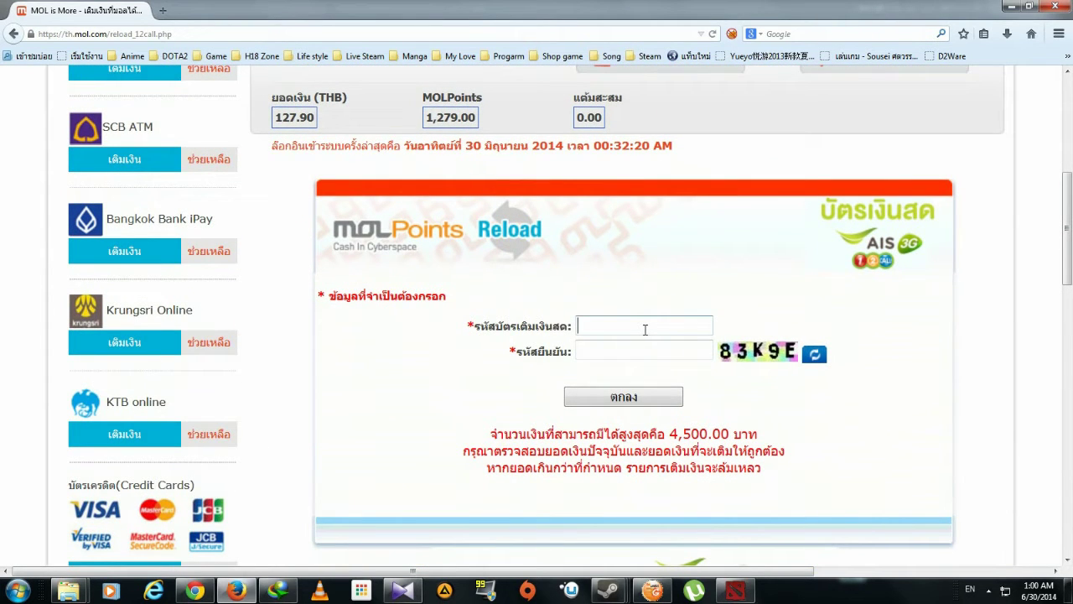
left_click(644, 343)
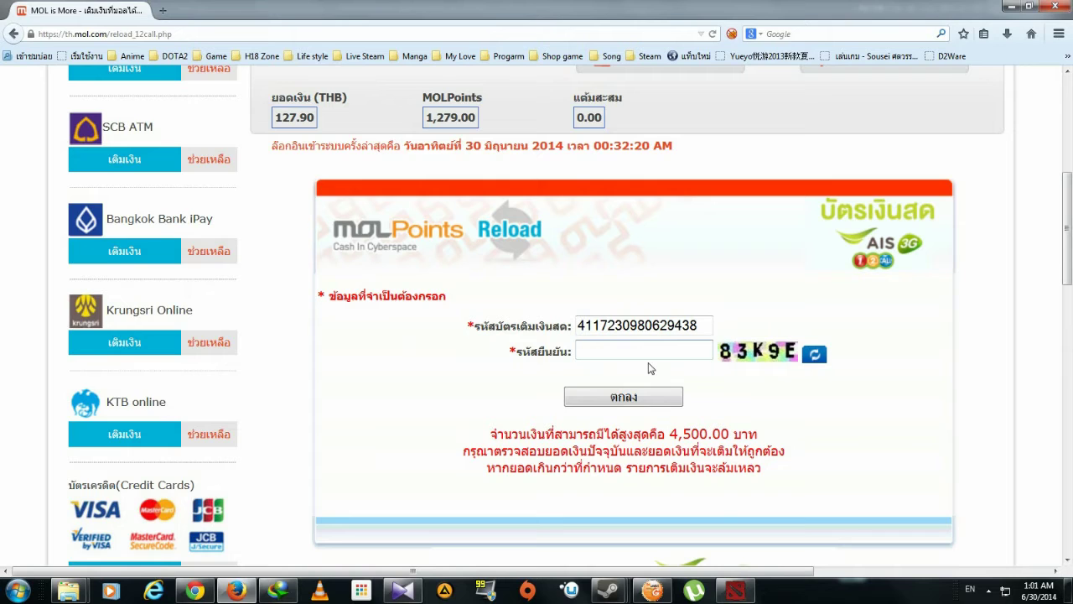
Submit the cash card top-up and reload the top-up result page.
left_click(637, 404)
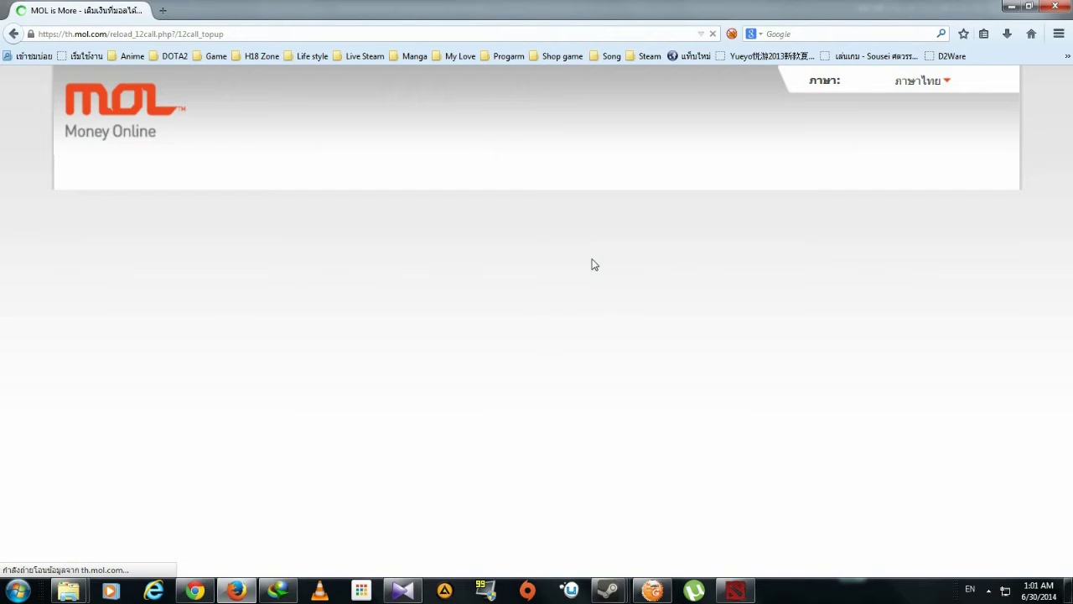
left_click(381, 34)
key("Return")
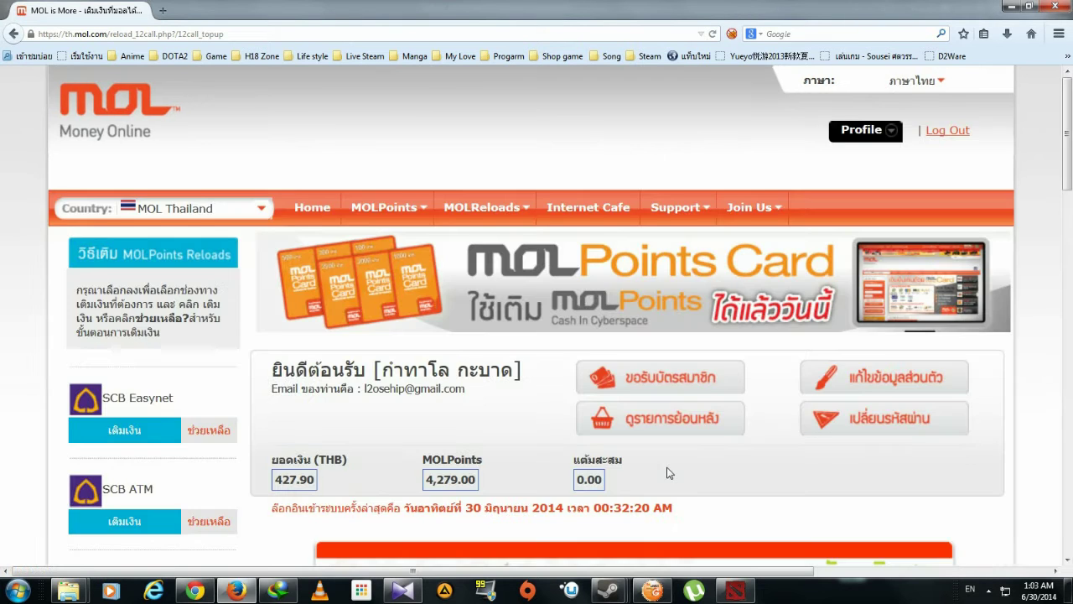
scroll(610, 310, "down", 5)
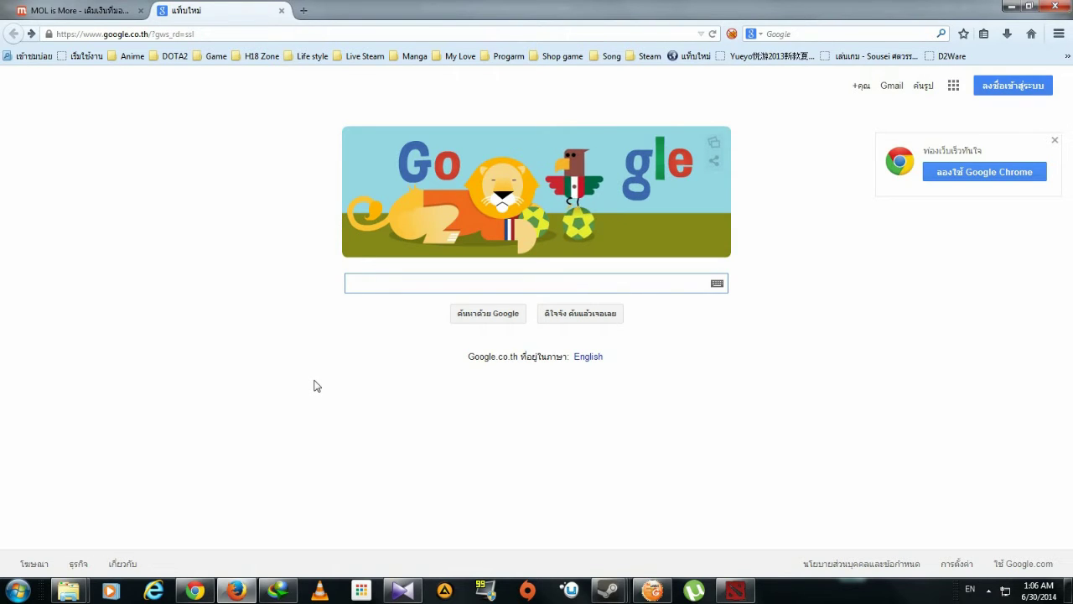
Search Google for 'foxyproxy standard' and open its Mozilla Add-ons page.
type("Foxyproxy sta")
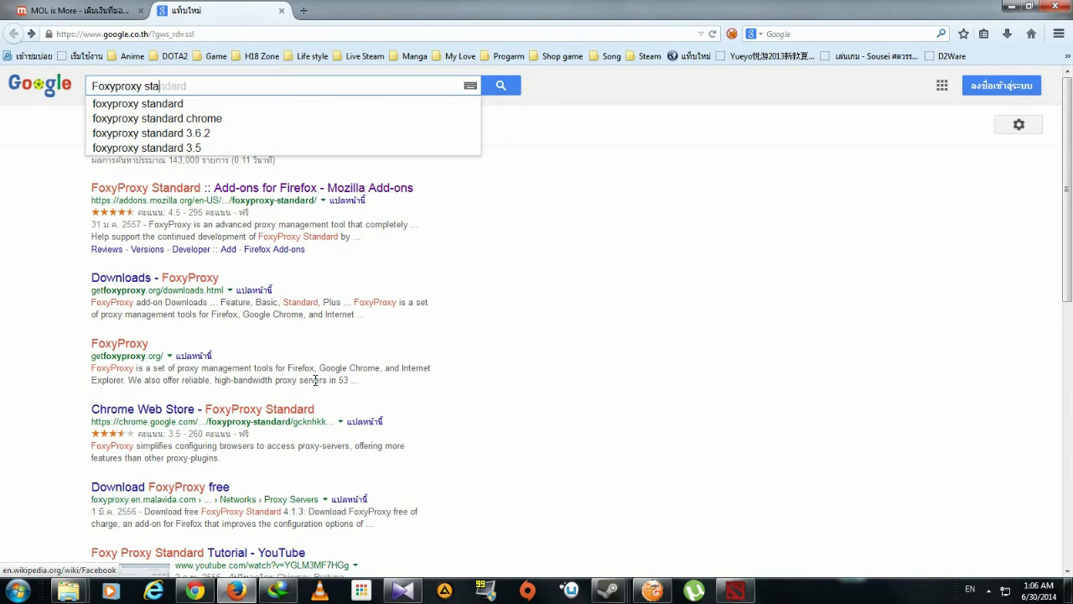
key("Down")
key("Return")
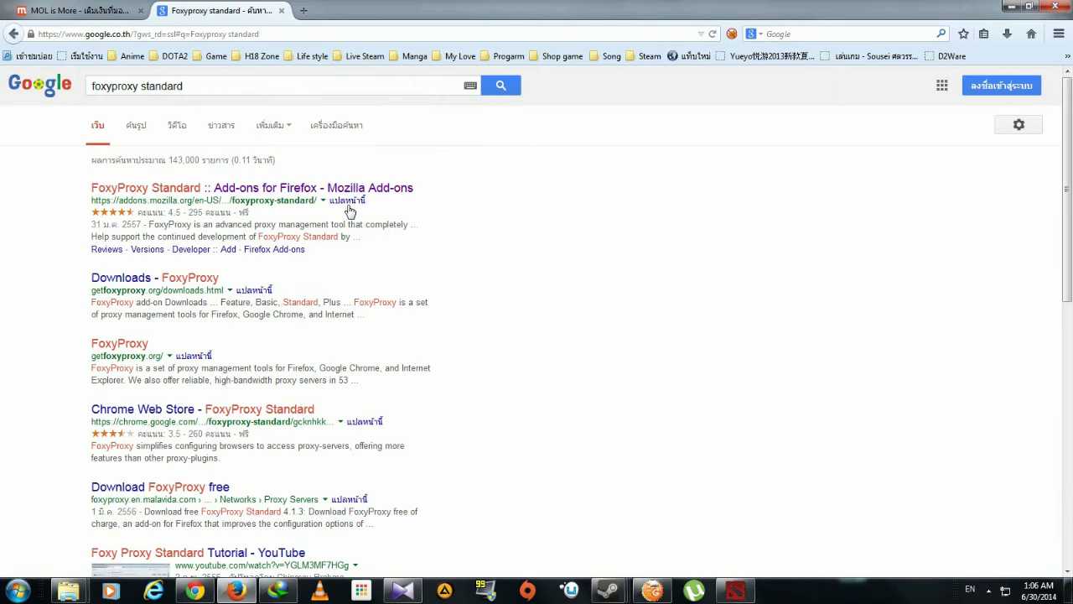
left_click(198, 189)
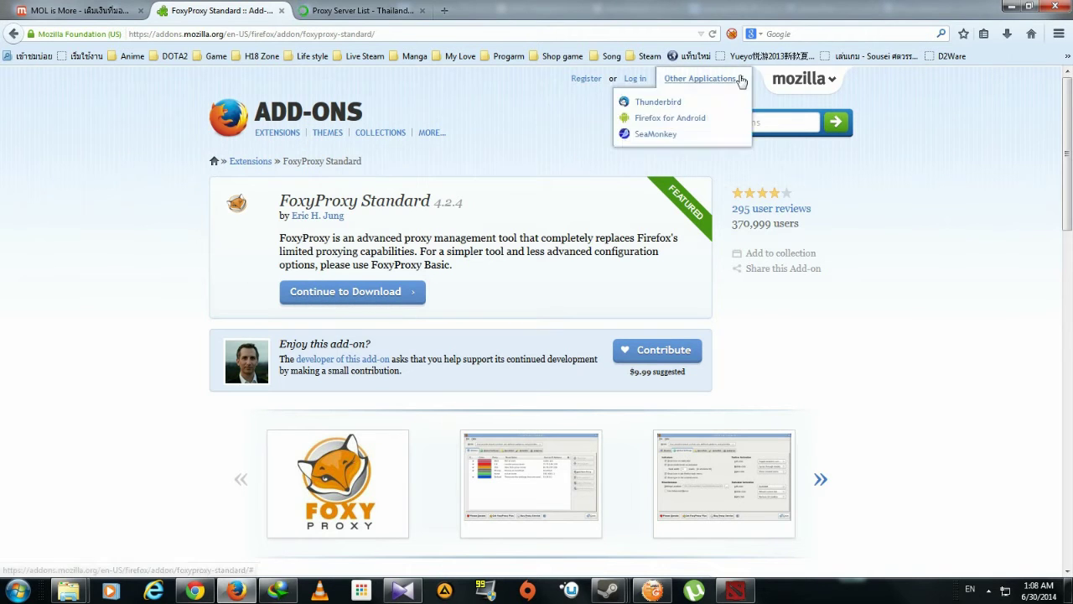
Review the proxies in FoxyProxy Standard, then return to the Thailand proxy list page.
left_click(732, 34)
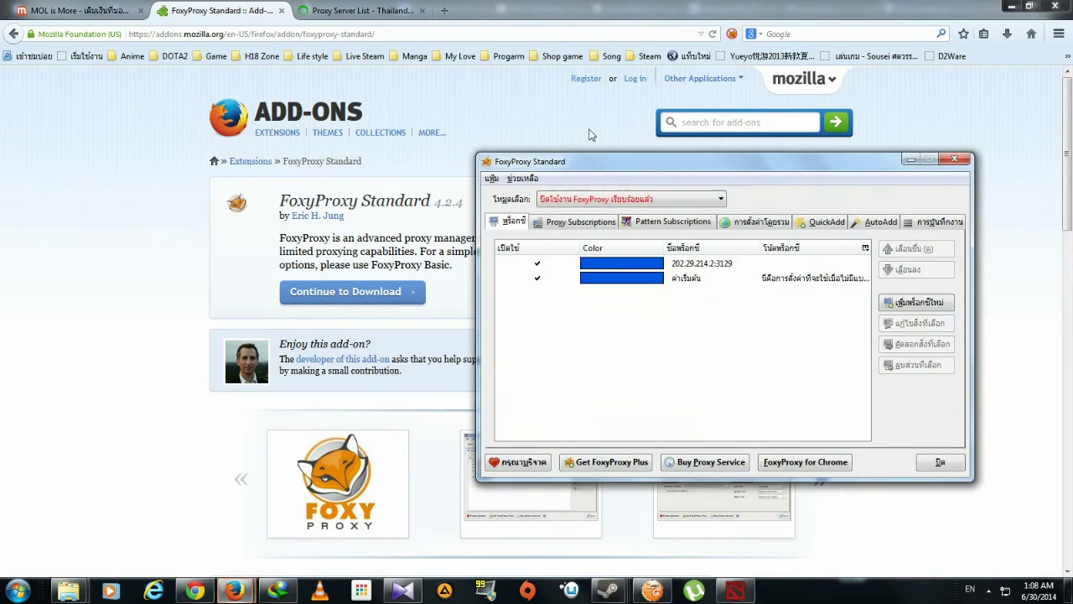
left_click_drag(634, 166, 557, 173)
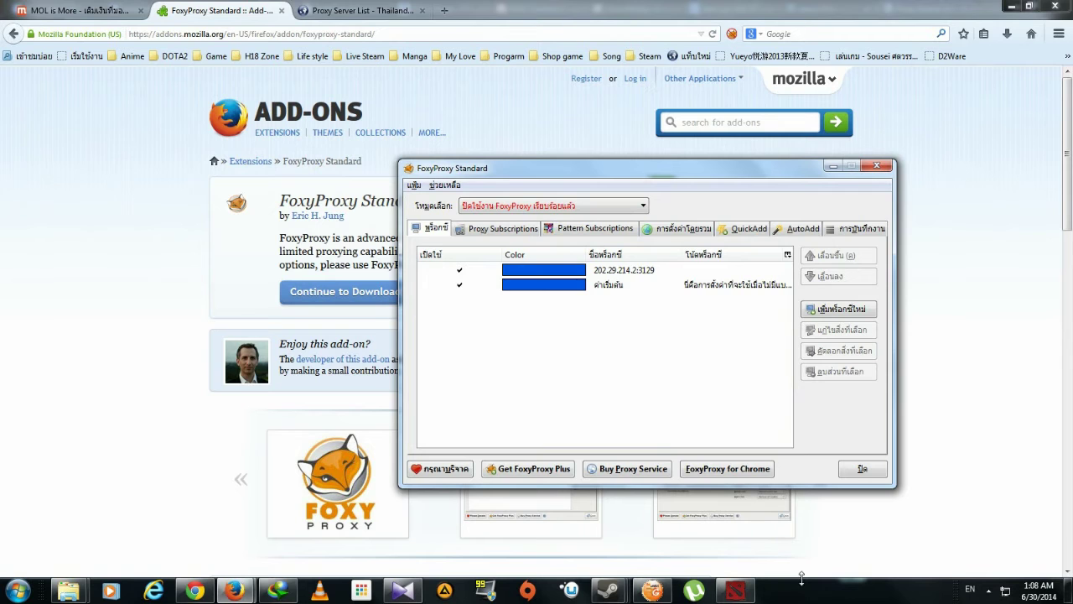
left_click(360, 11)
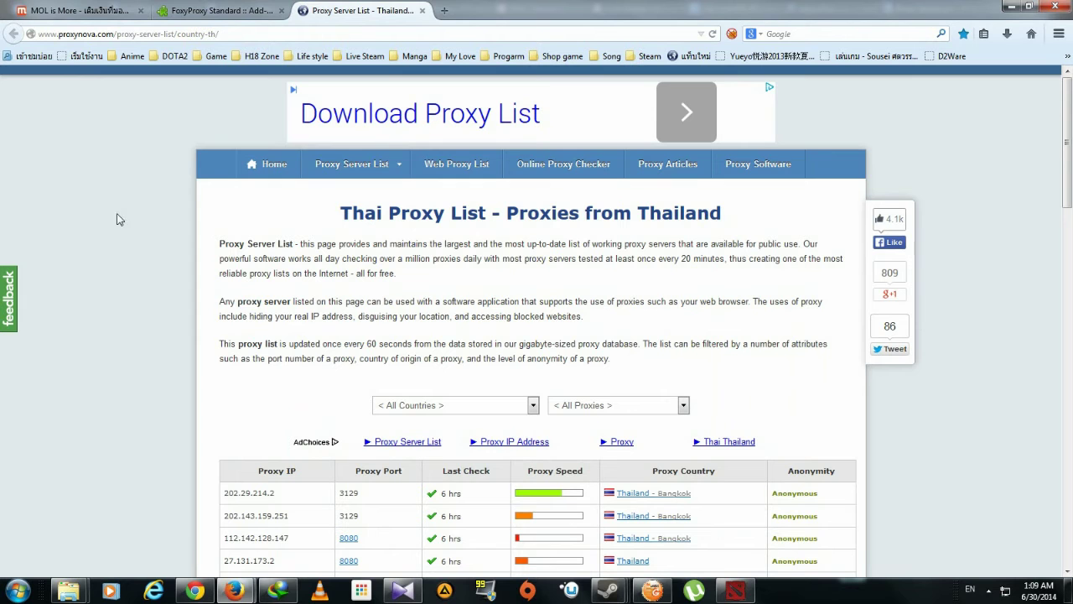
Copy proxy IP 202.29.214.2 from the Proxynova table and bring up FoxyProxy options.
scroll(107, 295, "down", 5)
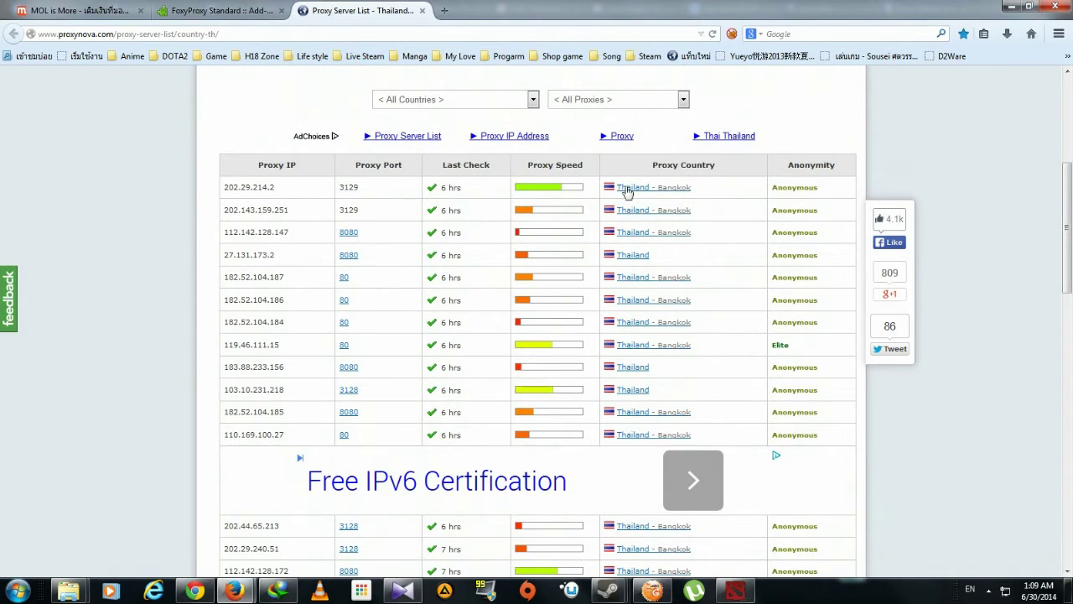
left_click_drag(300, 188, 225, 182)
key("ctrl+c")
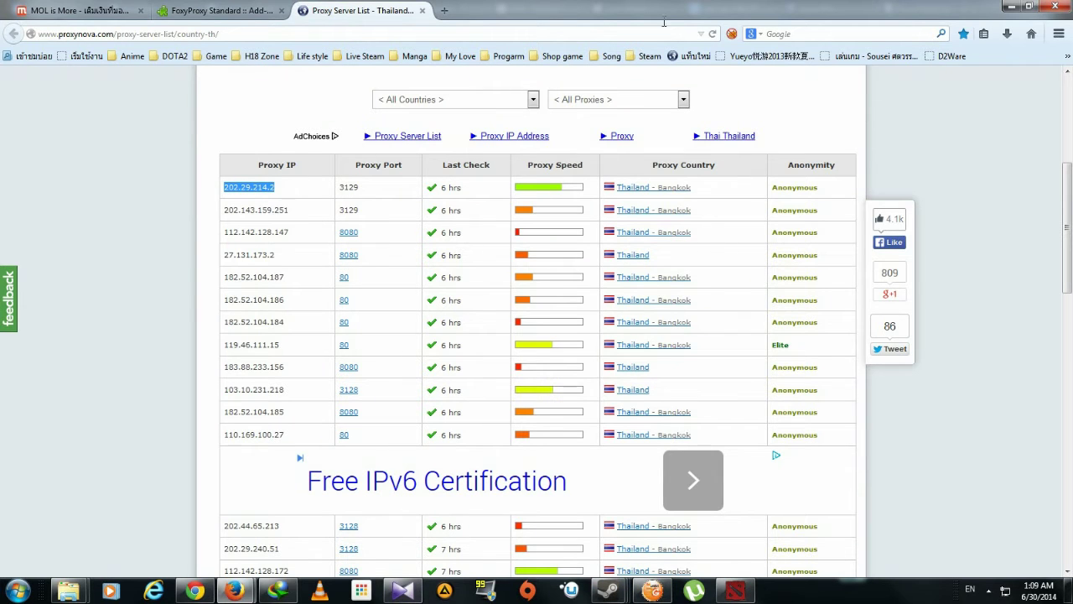
left_click(728, 36)
Add a new FoxyProxy proxy with host 202.29.214.2 and port 3129.
left_click(841, 309)
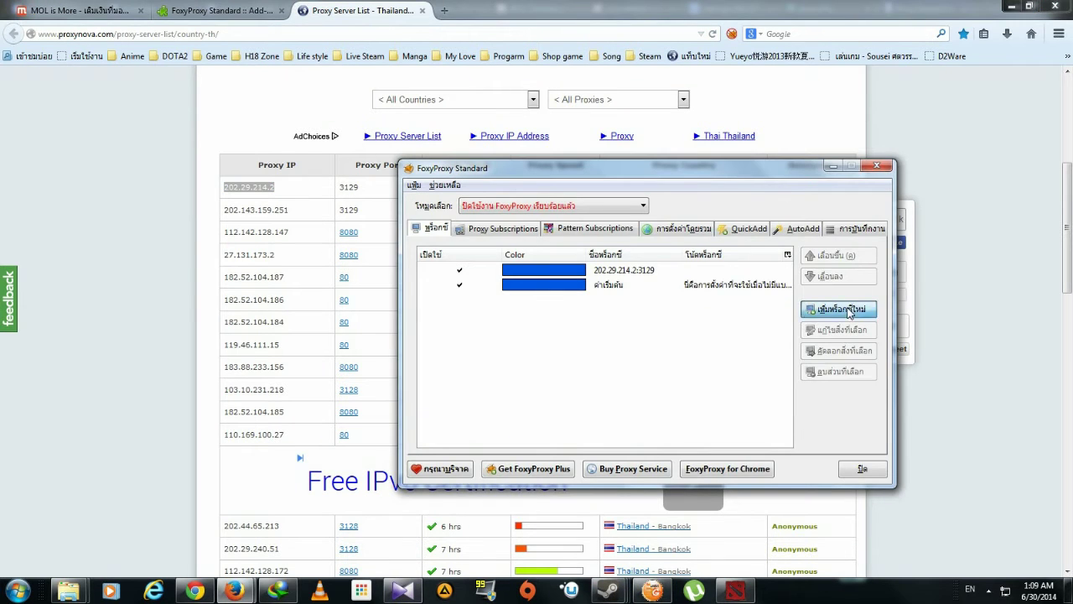
left_click_drag(567, 132, 700, 39)
left_click(654, 167)
key("ctrl+v")
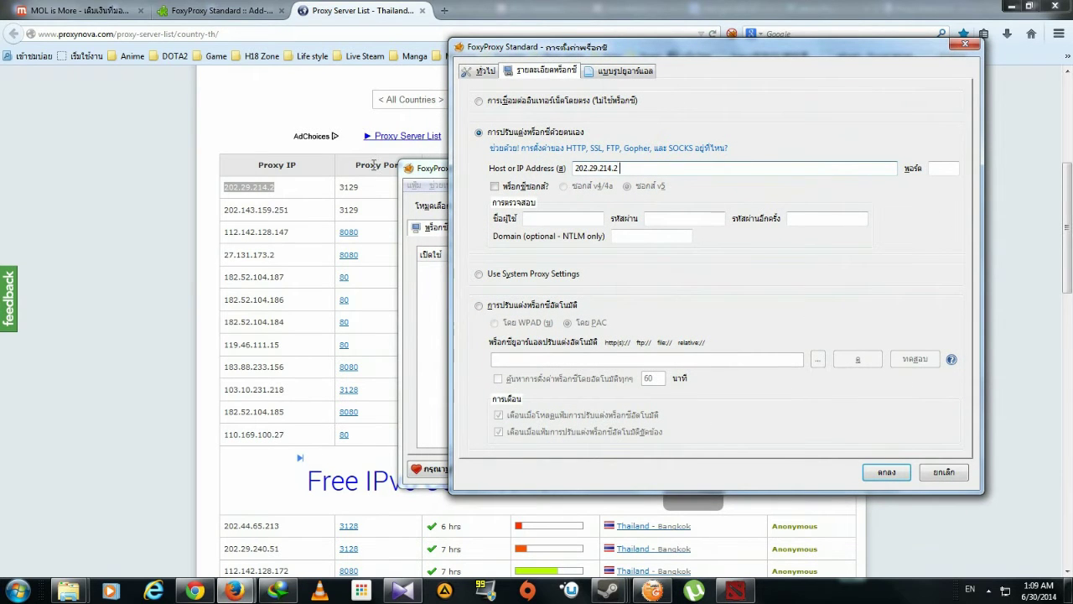
left_click(940, 169)
type("3129")
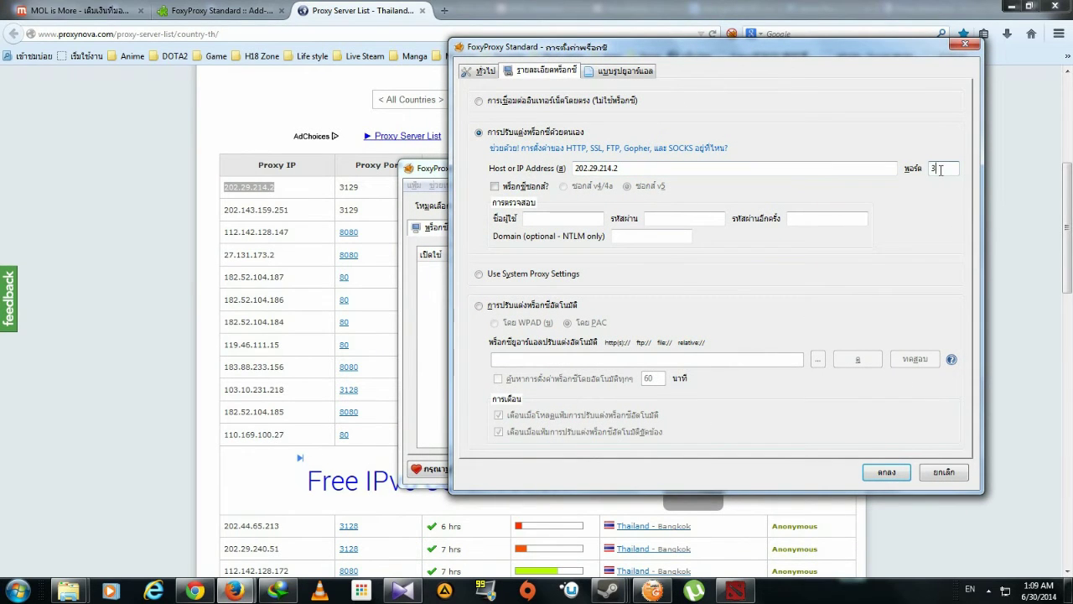
left_click(886, 471)
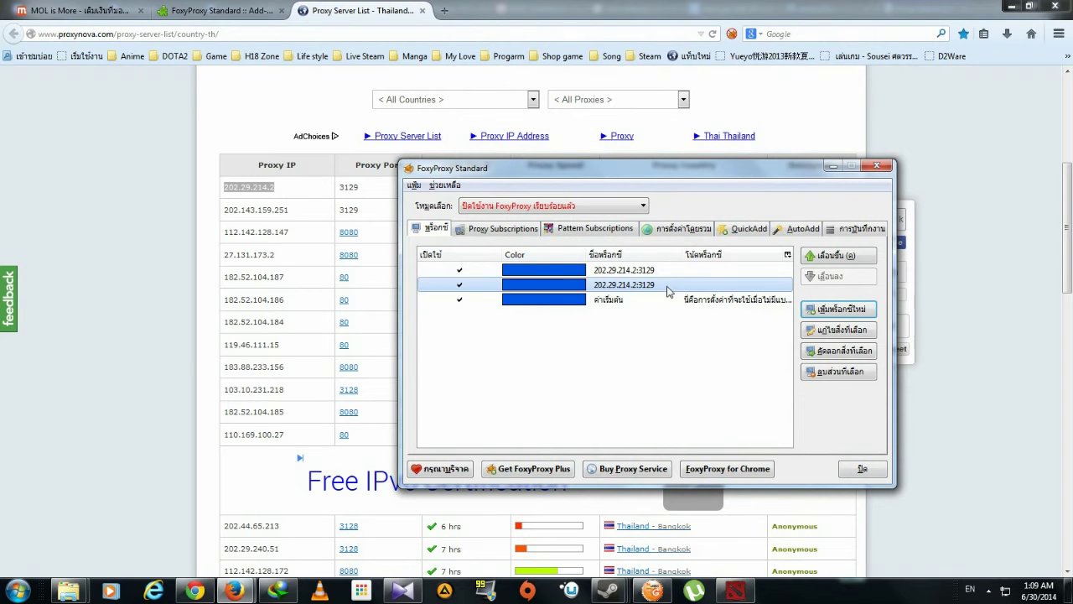
Set FoxyProxy to use 202.29.214.2:3129 for all URLs and close the settings.
left_click(627, 205)
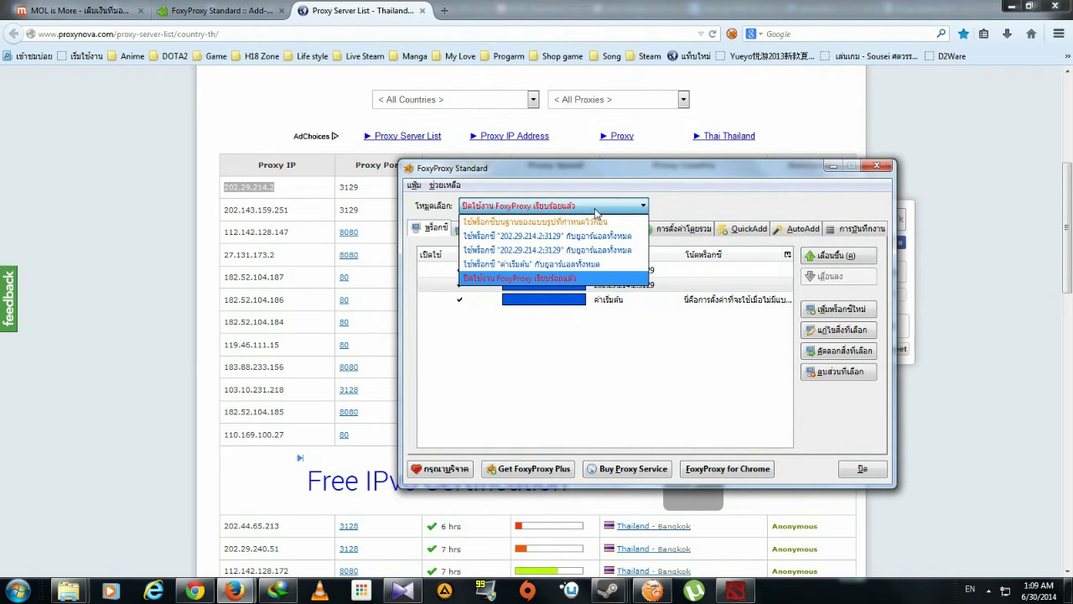
left_click(580, 241)
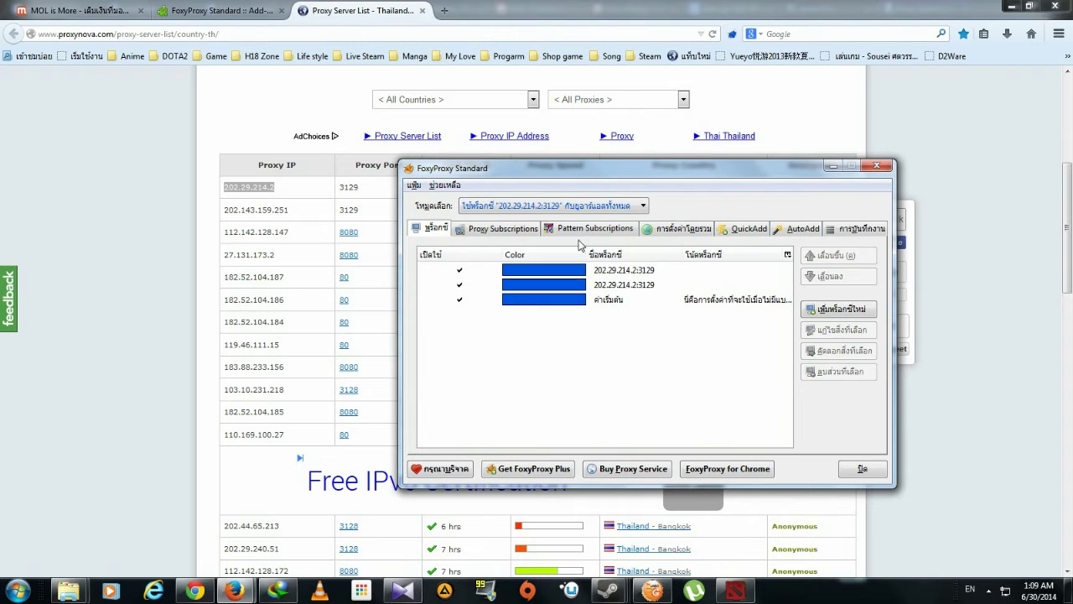
left_click(862, 464)
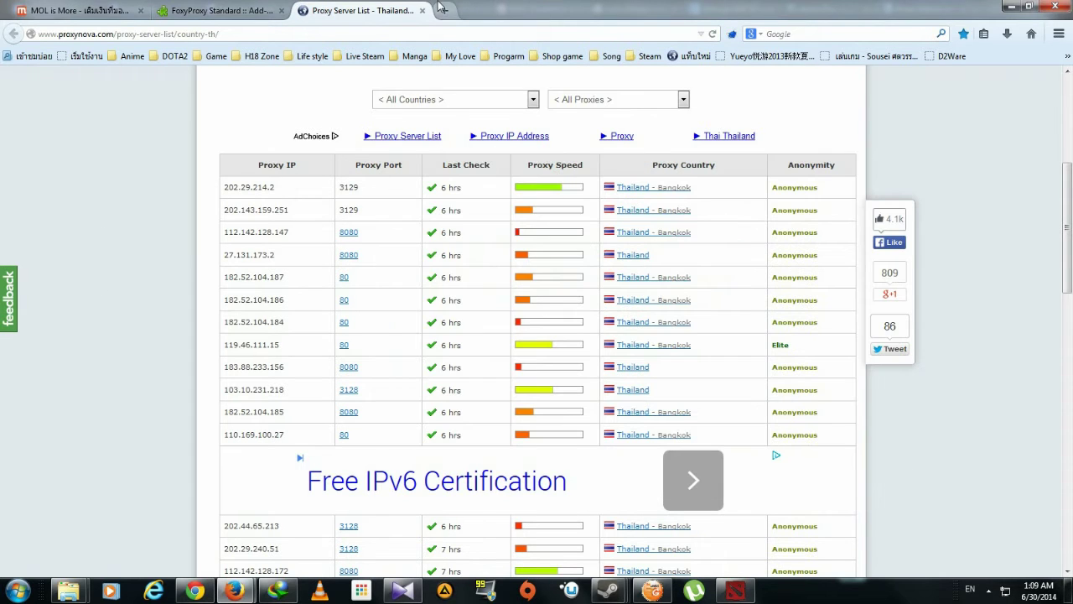
left_click(444, 10)
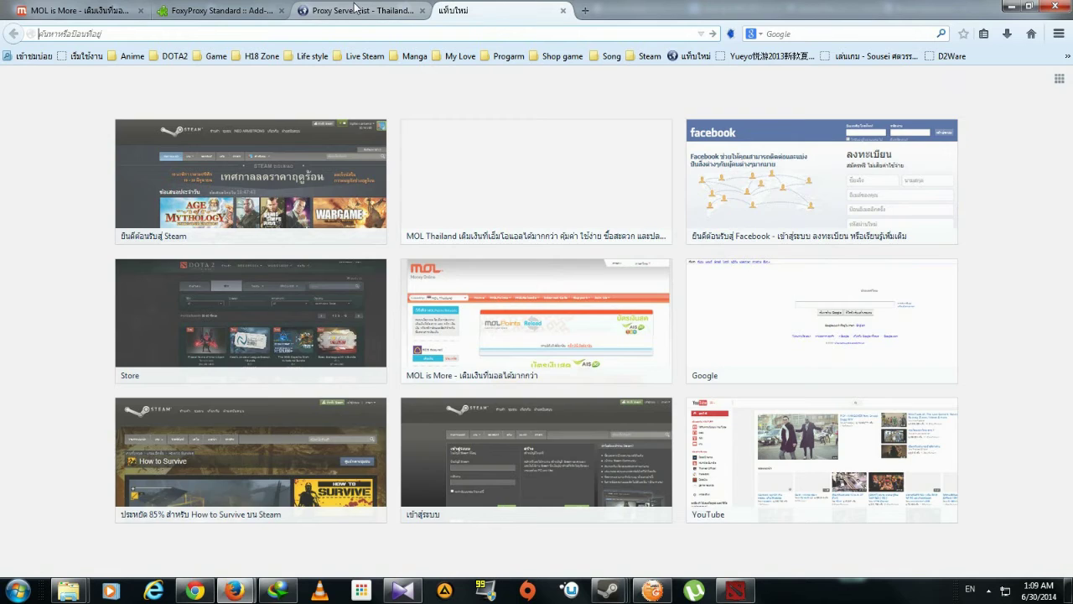
Load store.steampowered.com in a fresh Firefox tab.
left_click(361, 10)
key("ctrl+t")
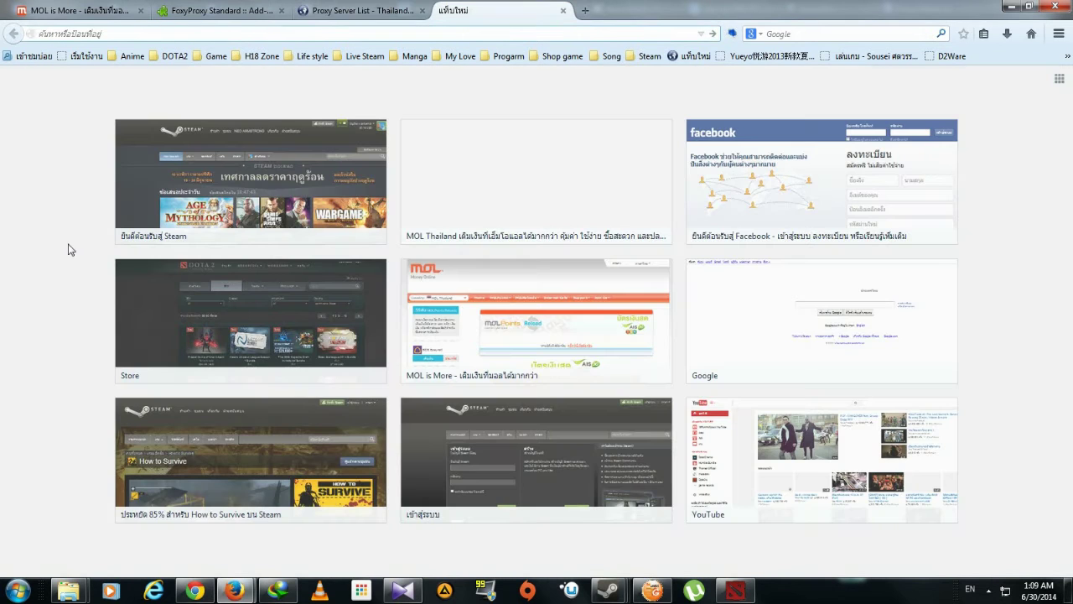
type("store.steampowered.com/")
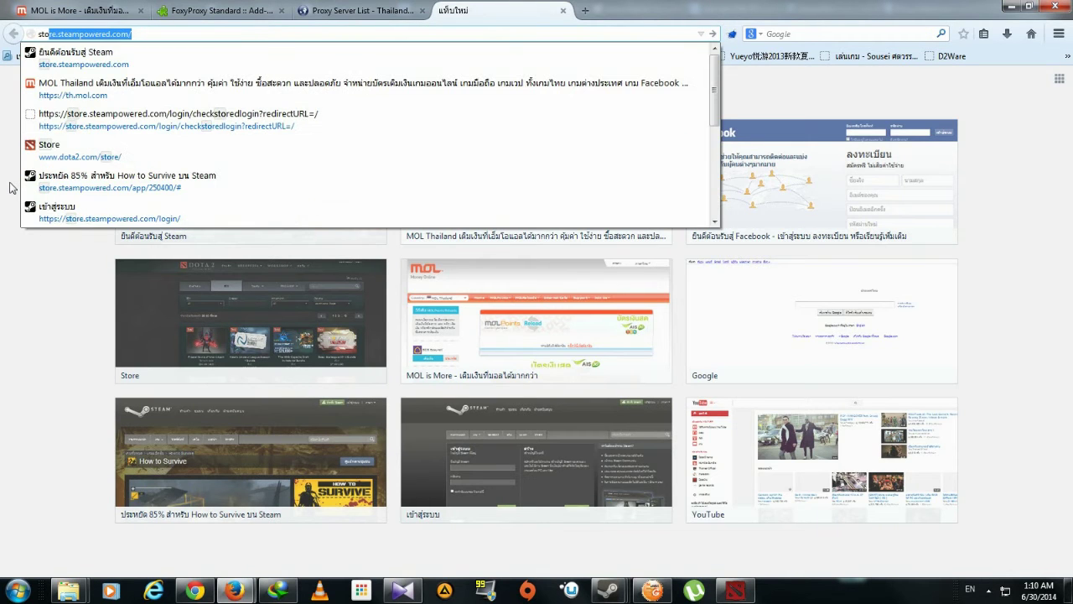
key("Return")
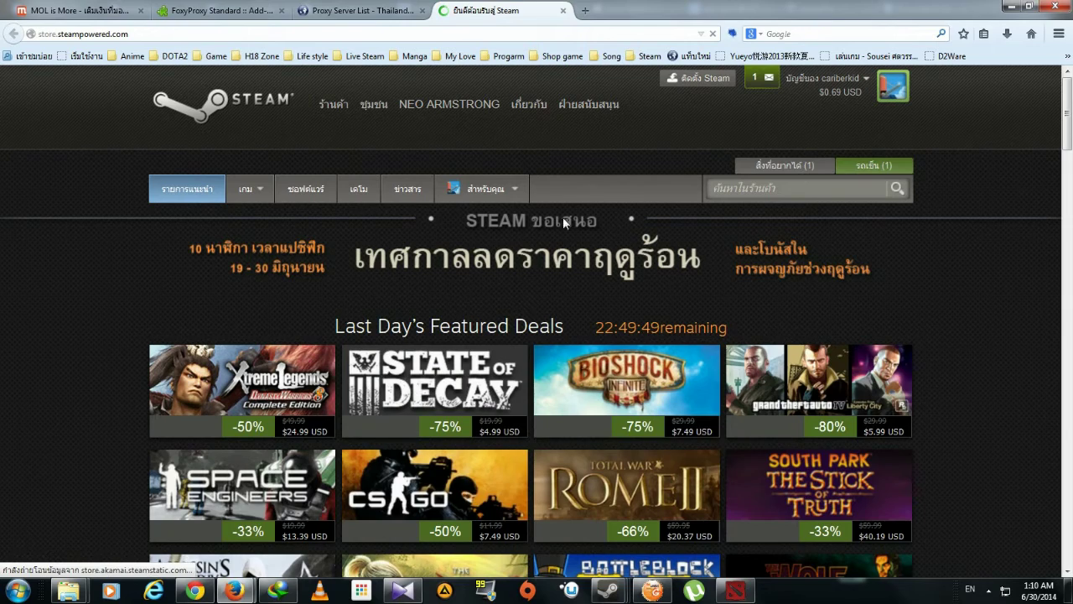
Browse the Steam store deals and open the Chivalry: Deadliest Warrior page.
scroll(194, 317, "down", 3)
scroll(194, 317, "up", 3)
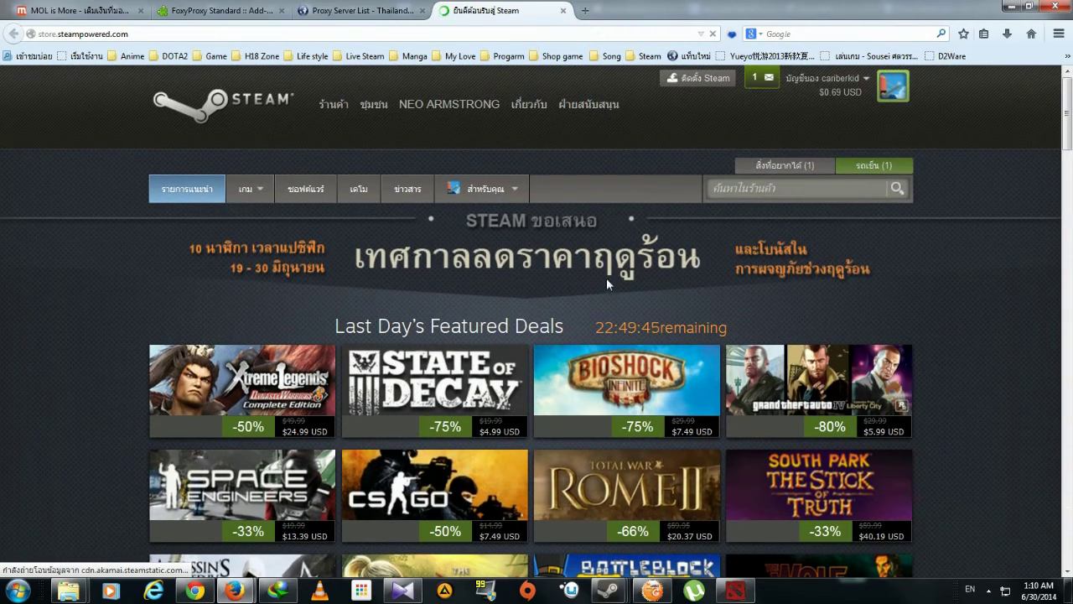
scroll(606, 284, "down", 7)
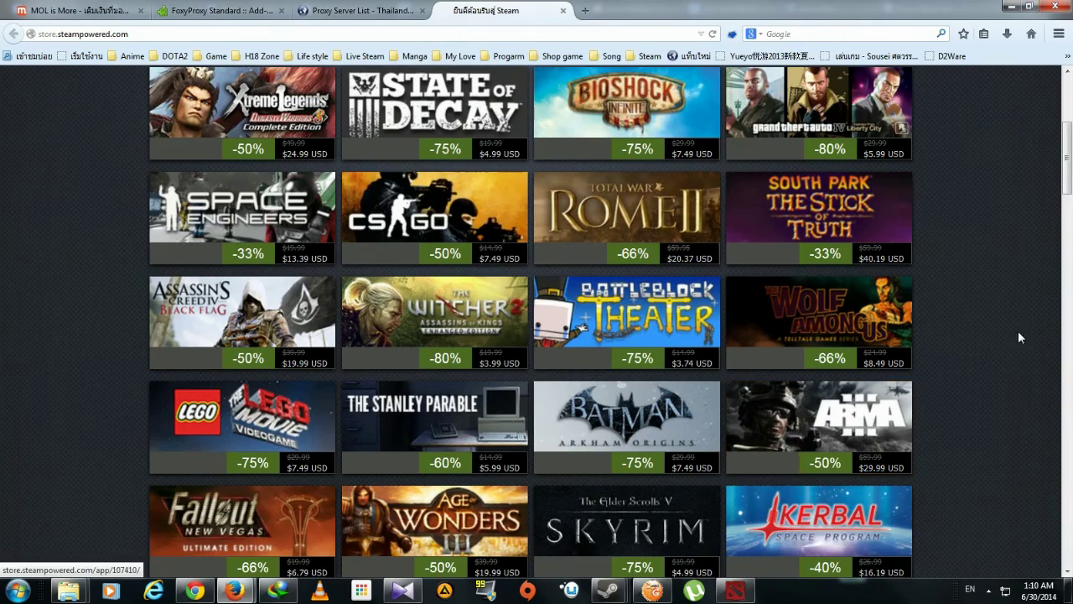
scroll(1015, 335, "down", 20)
scroll(1015, 335, "down", 20)
scroll(66, 405, "down", 4)
scroll(948, 322, "down", 3)
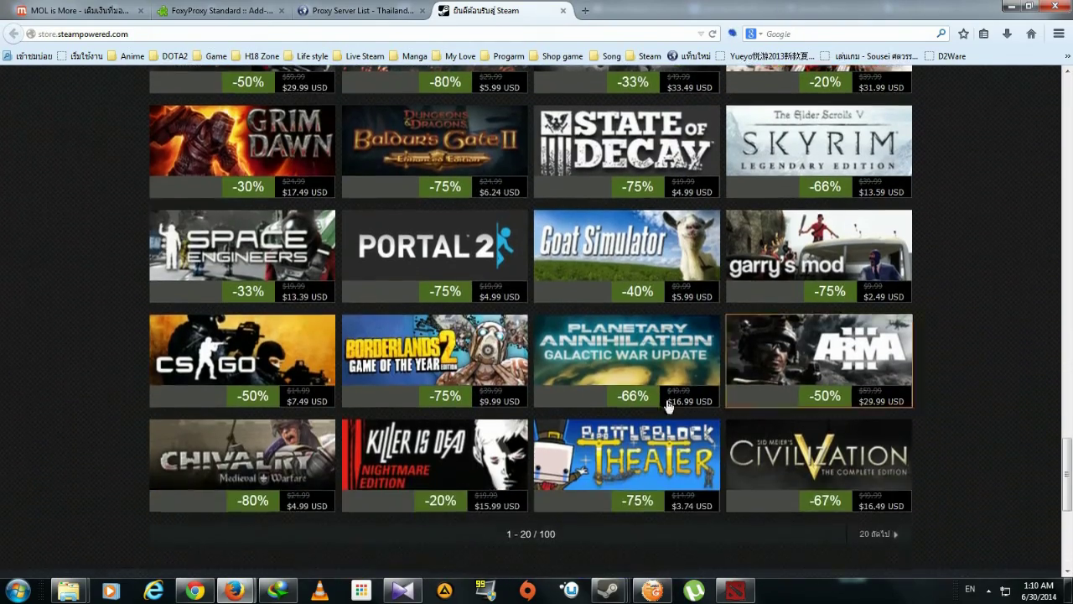
scroll(451, 365, "up", 3)
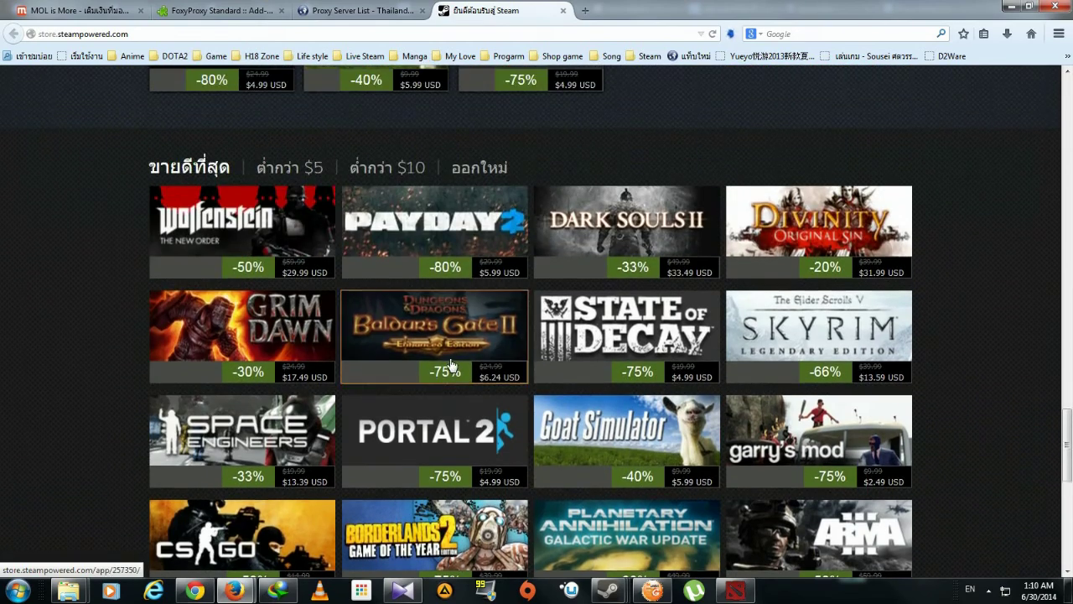
scroll(451, 365, "down", 4)
left_click(242, 285)
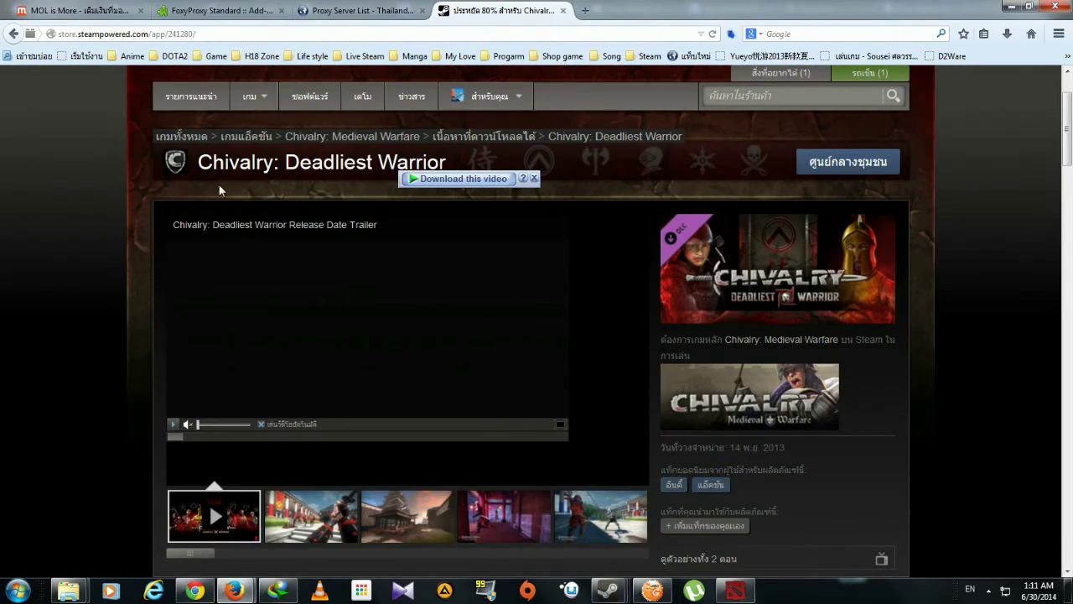
Add the $2.99 Chivalry: Deadliest Warrior DLC to the cart.
scroll(130, 201, "down", 3)
scroll(143, 199, "down", 2)
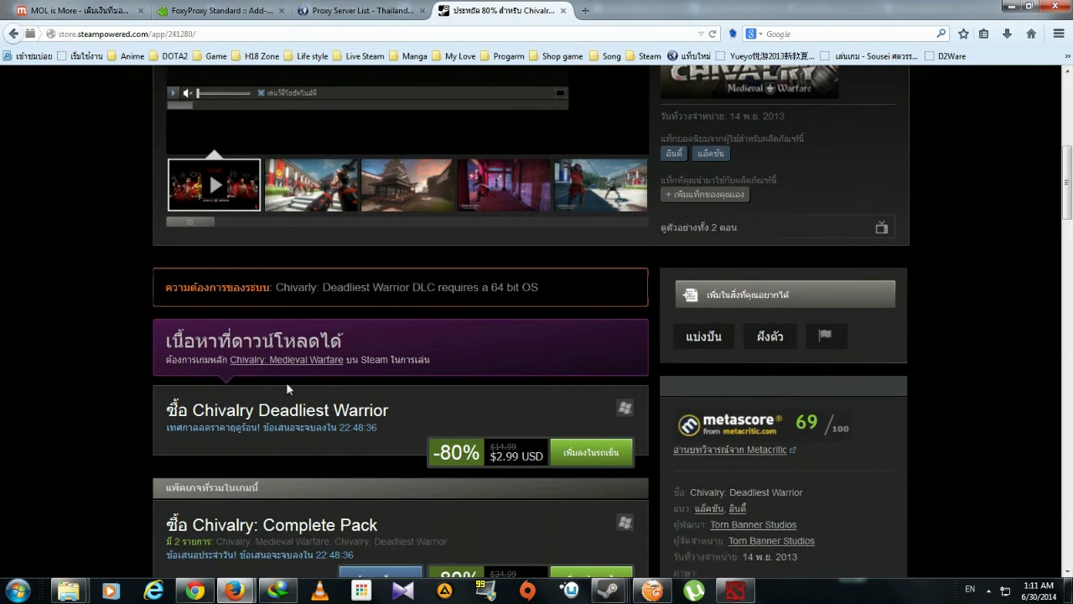
left_click(609, 417)
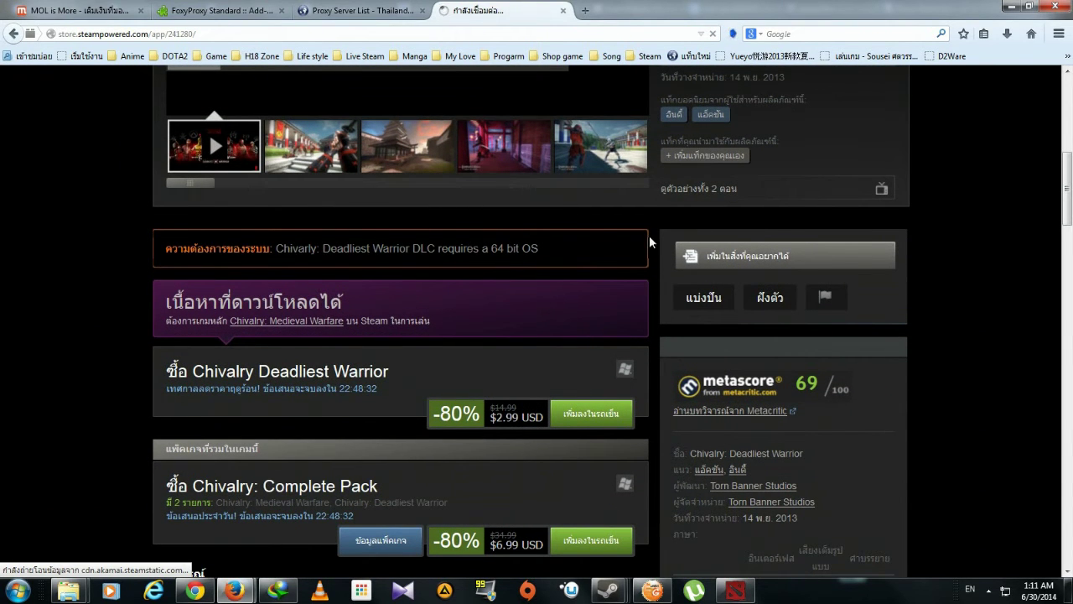
Remove the PAYDAY 2 soundtrack from the Steam cart.
scroll(540, 171, "down", 4)
scroll(541, 171, "up", 4)
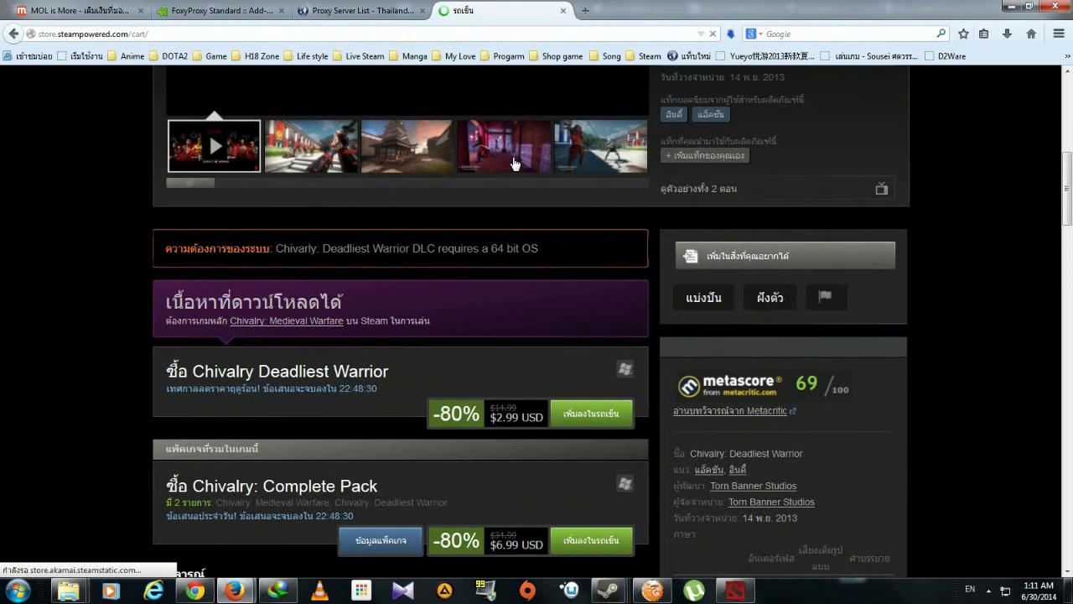
scroll(513, 160, "down", 2)
scroll(611, 191, "up", 7)
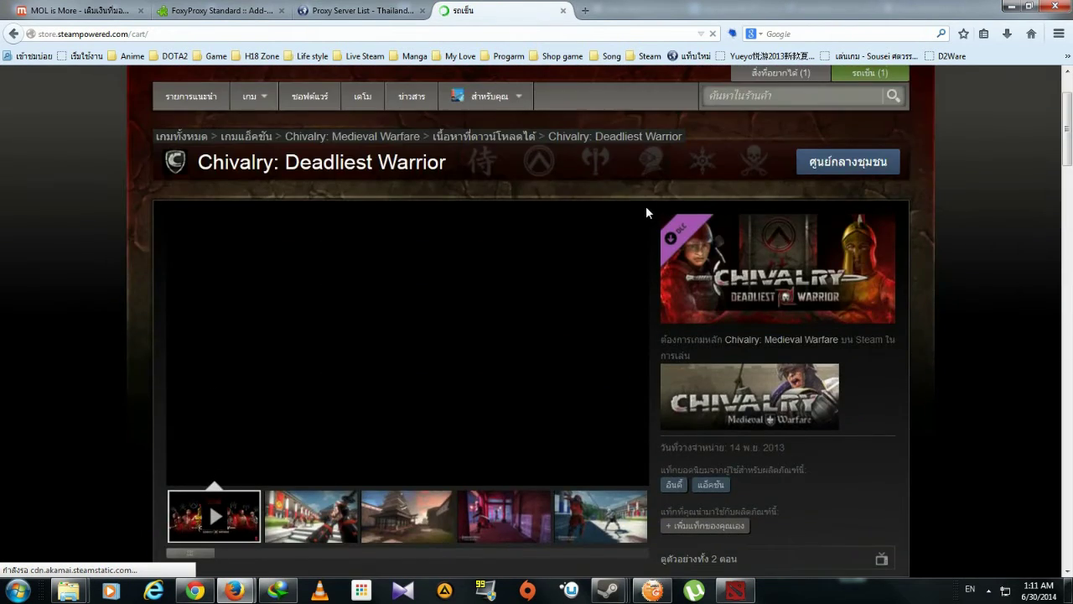
scroll(625, 211, "down", 2)
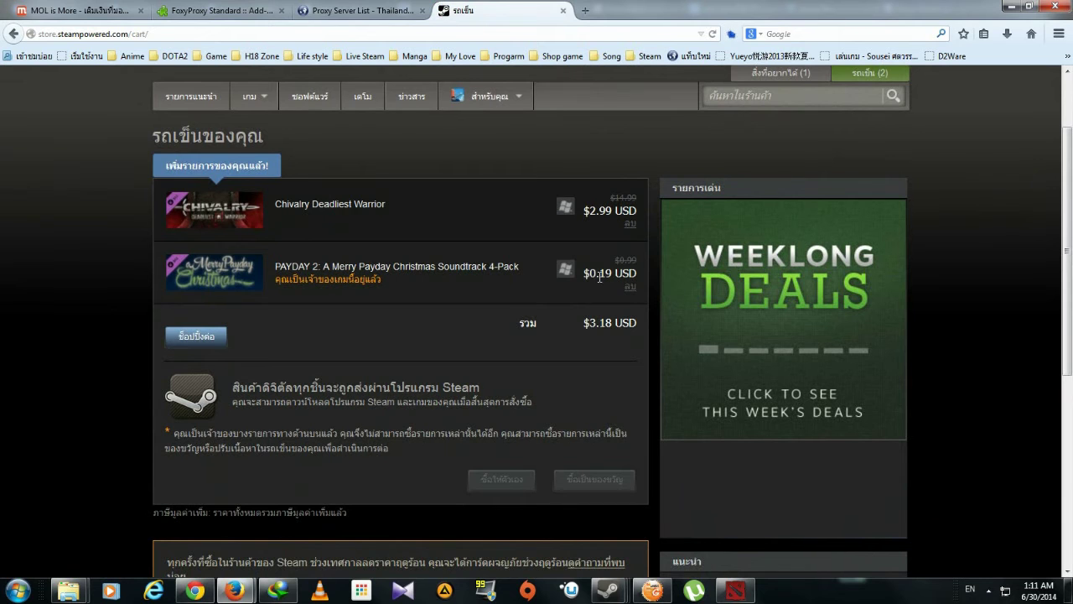
left_click(629, 289)
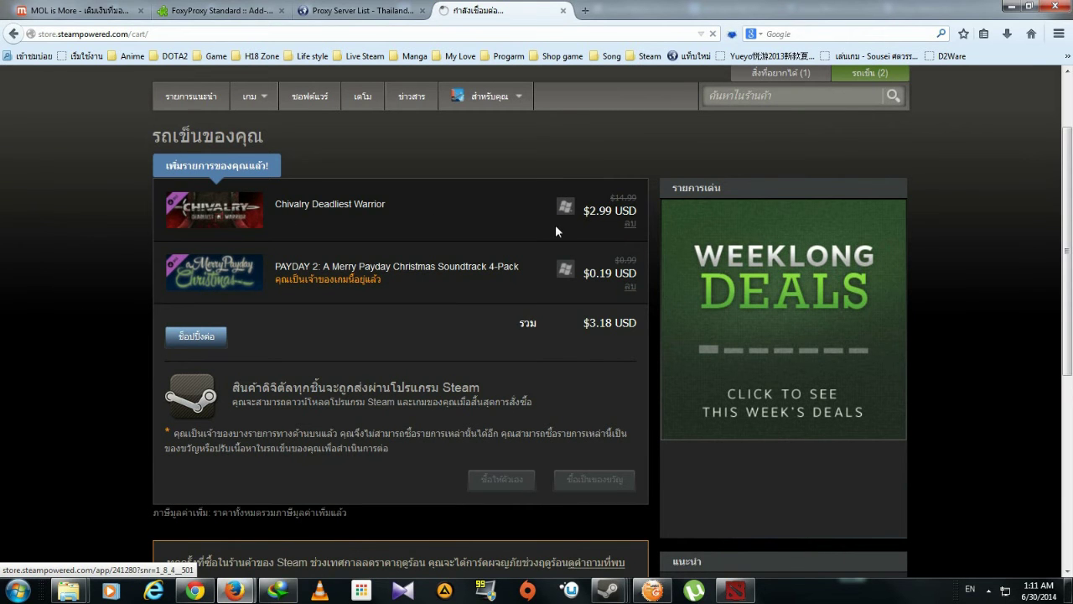
Check out the $2.99 cart as a purchase for myself.
scroll(550, 232, "down", 2)
scroll(398, 295, "down", 1)
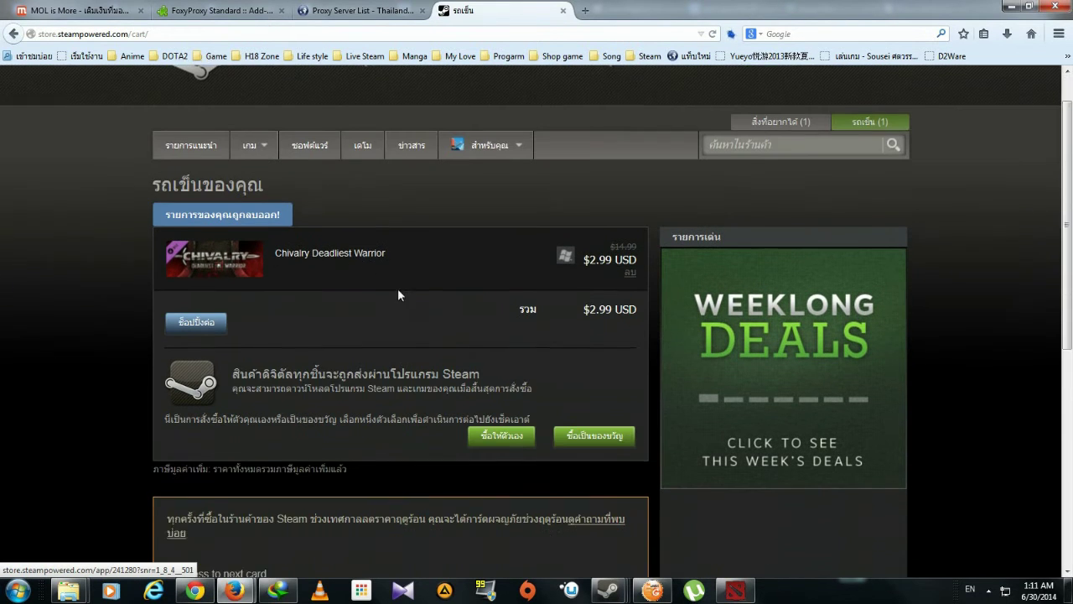
scroll(397, 296, "down", 2)
scroll(180, 265, "up", 3)
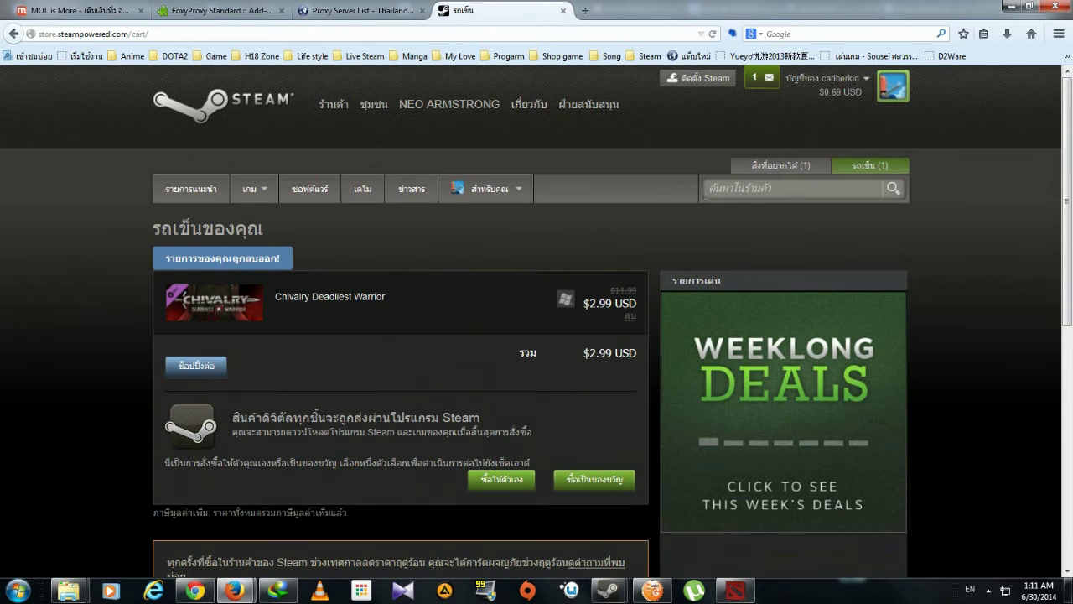
scroll(492, 388, "down", 2)
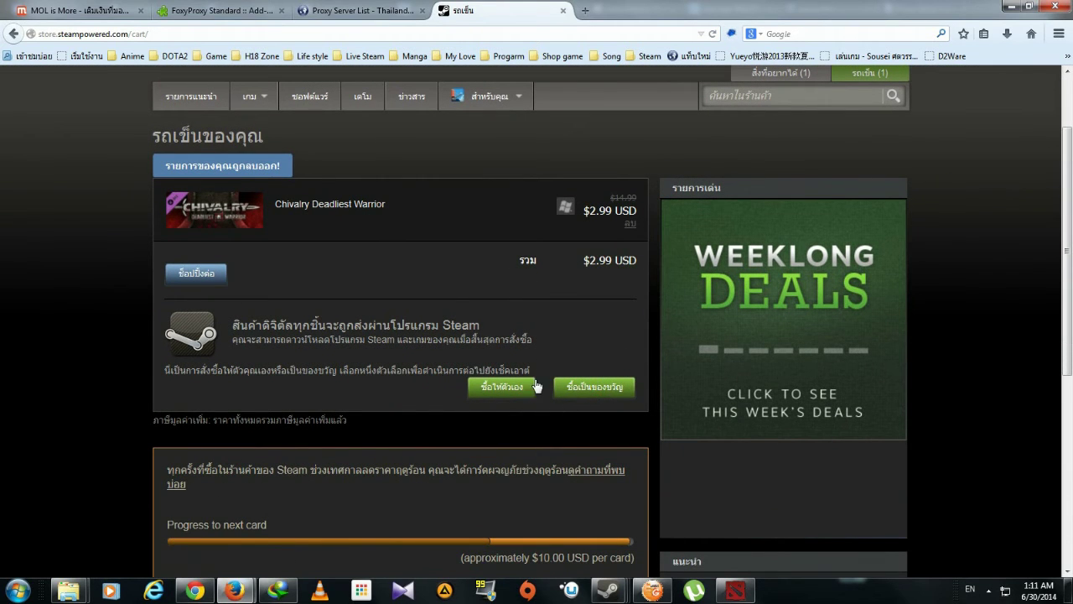
left_click(496, 393)
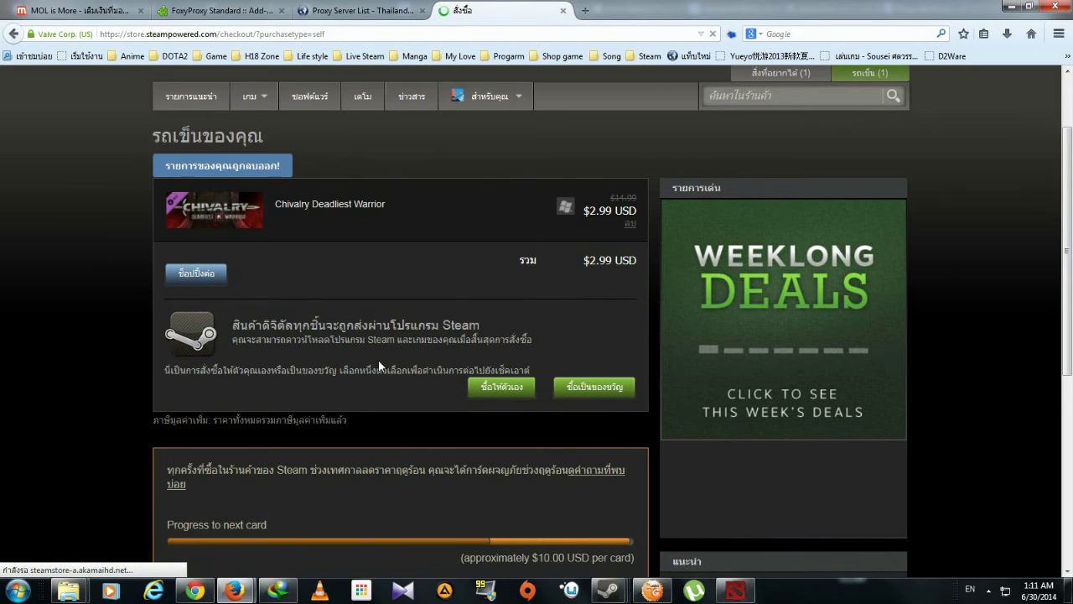
Pay for the $2.99 Chivalry order with MOL Points, confirming Thai residence, and proceed to MOL.
scroll(378, 360, "down", 3)
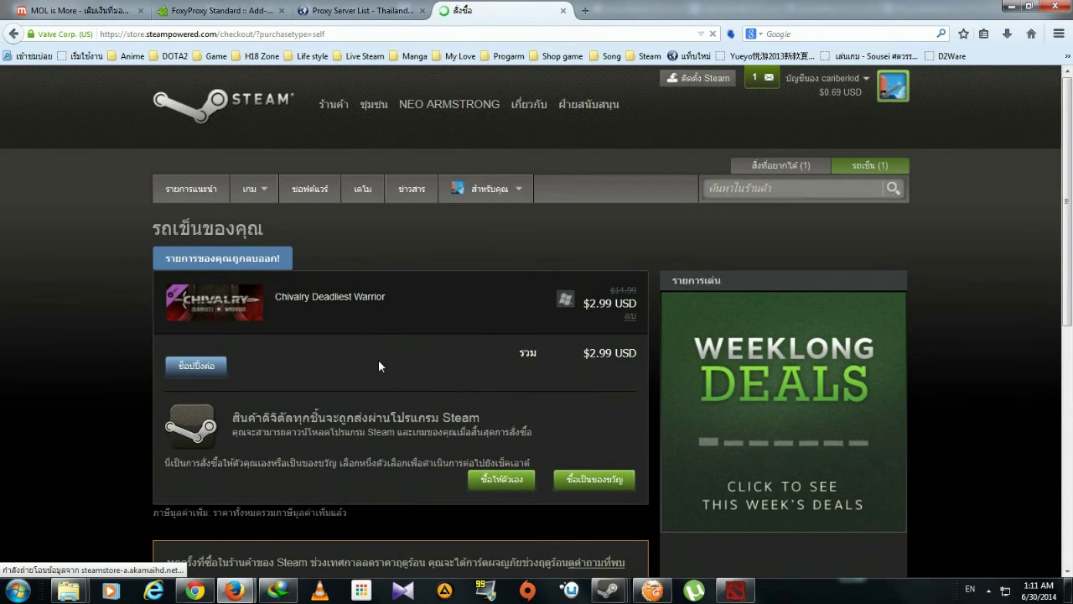
scroll(379, 361, "down", 4)
scroll(379, 361, "up", 4)
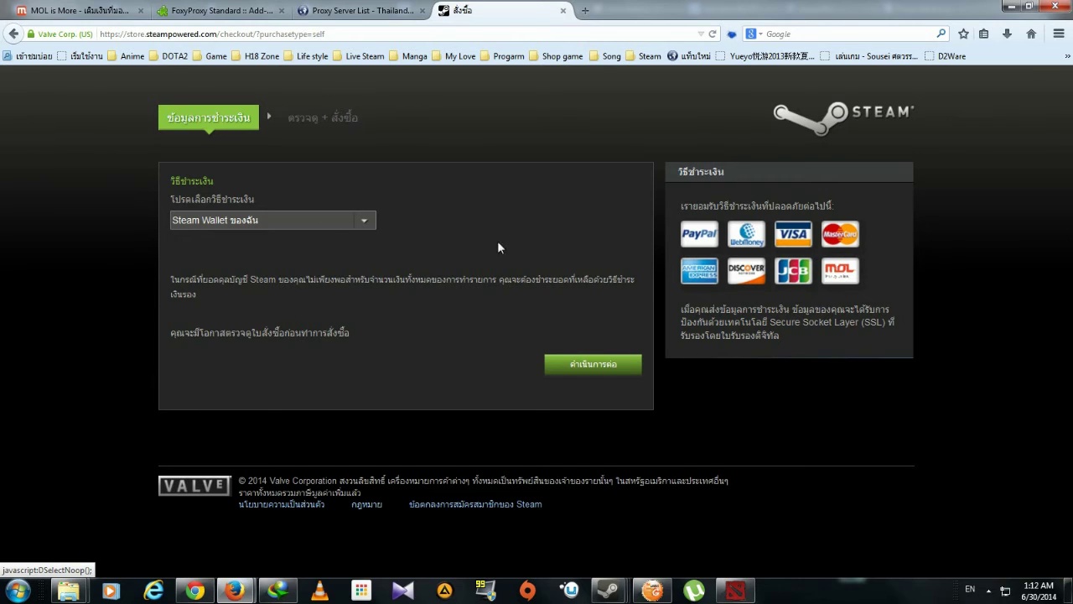
left_click(854, 270)
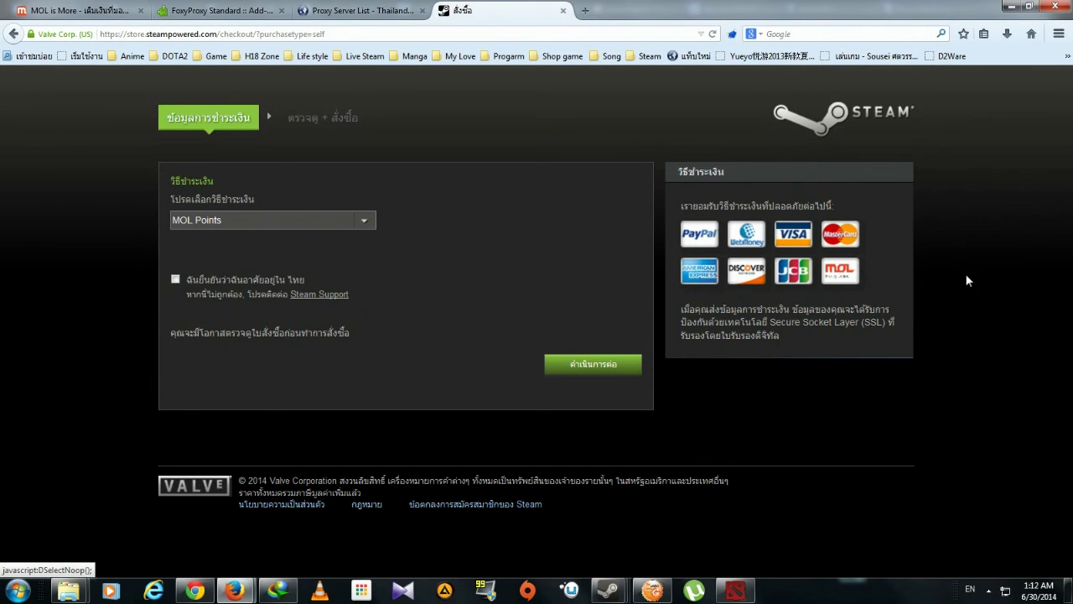
left_click(175, 278)
left_click(593, 363)
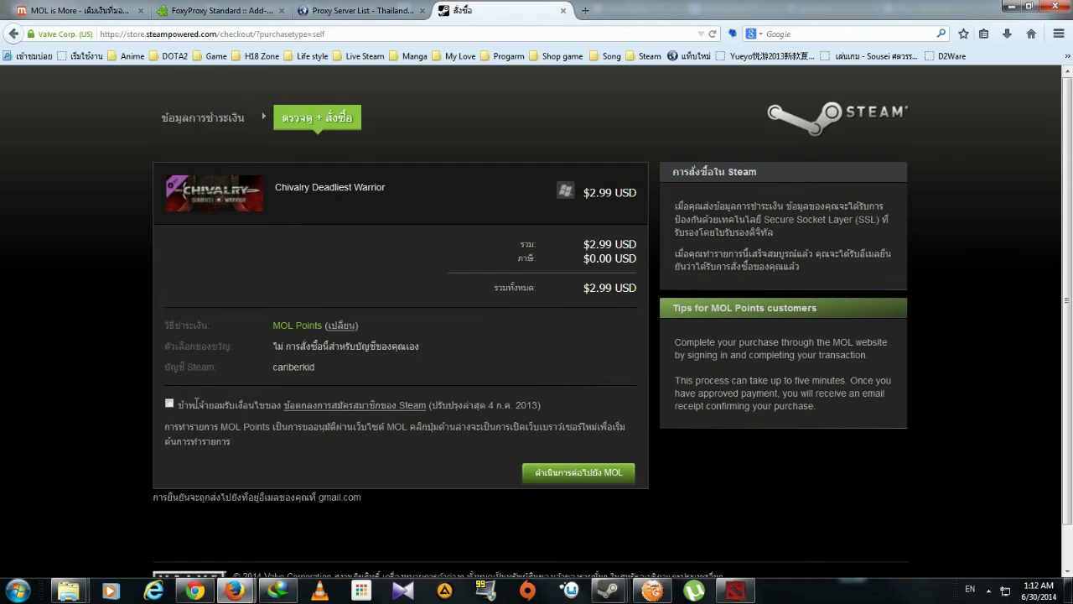
left_click(559, 472)
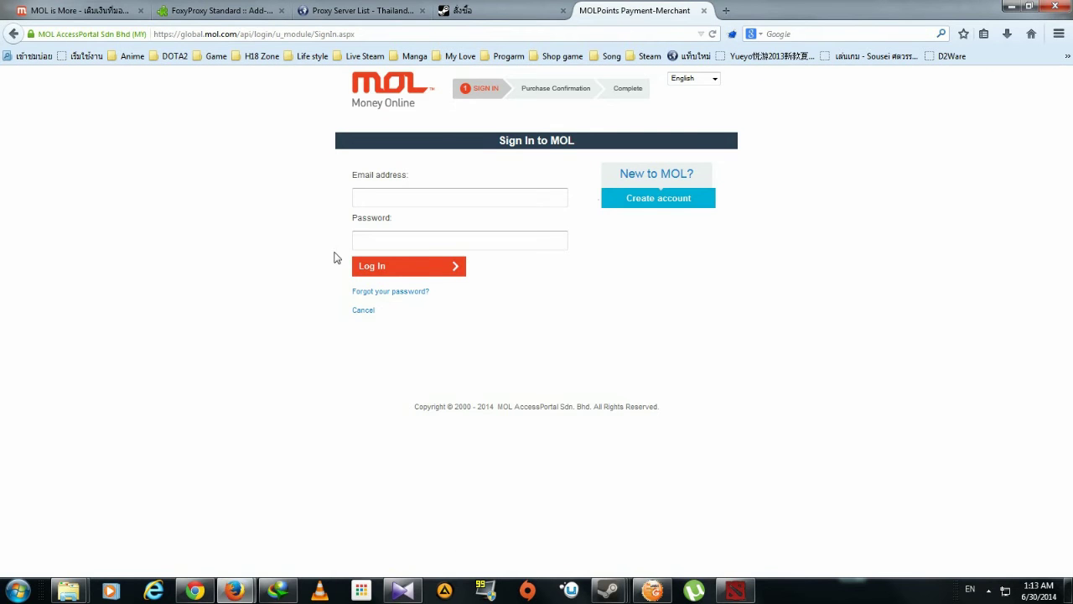
Sign in to MOL with the account e-mail and password to reach the USD 3.52 confirmation.
left_click(426, 193)
key("Tab")
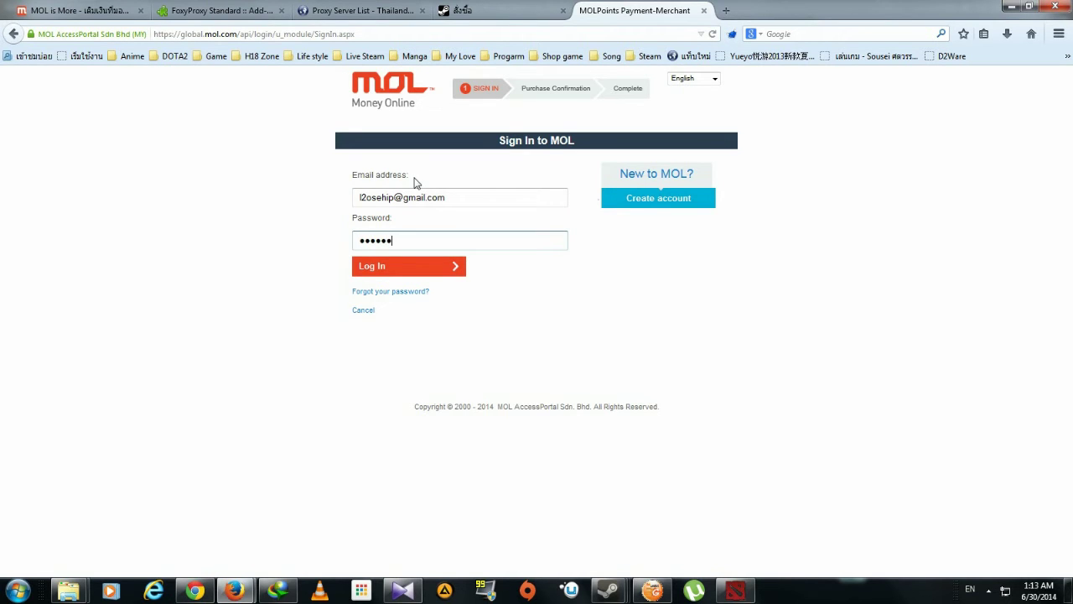
key("Return")
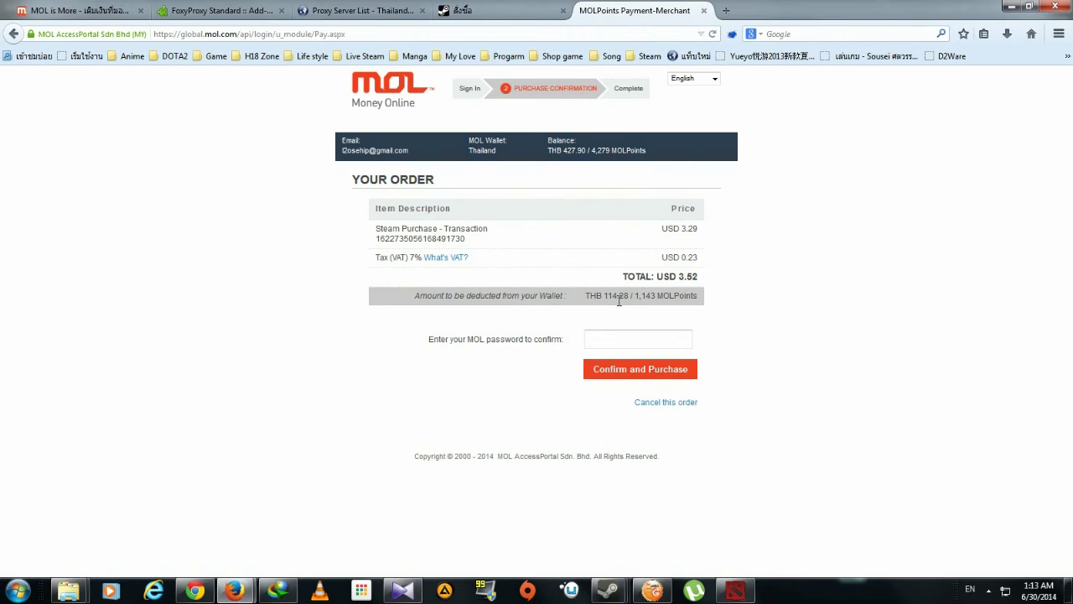
Confirm the USD 3.52 payment with the MOL password, re-entering it after the Invalid Password error.
left_click(603, 339)
left_click(637, 376)
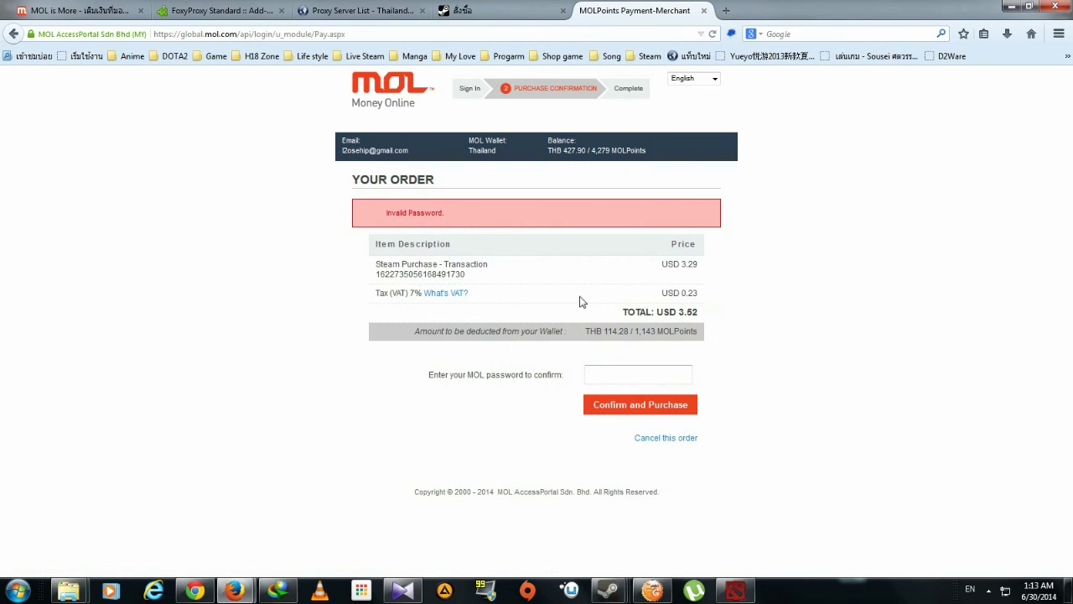
left_click(627, 369)
type("•••••••")
key("Return")
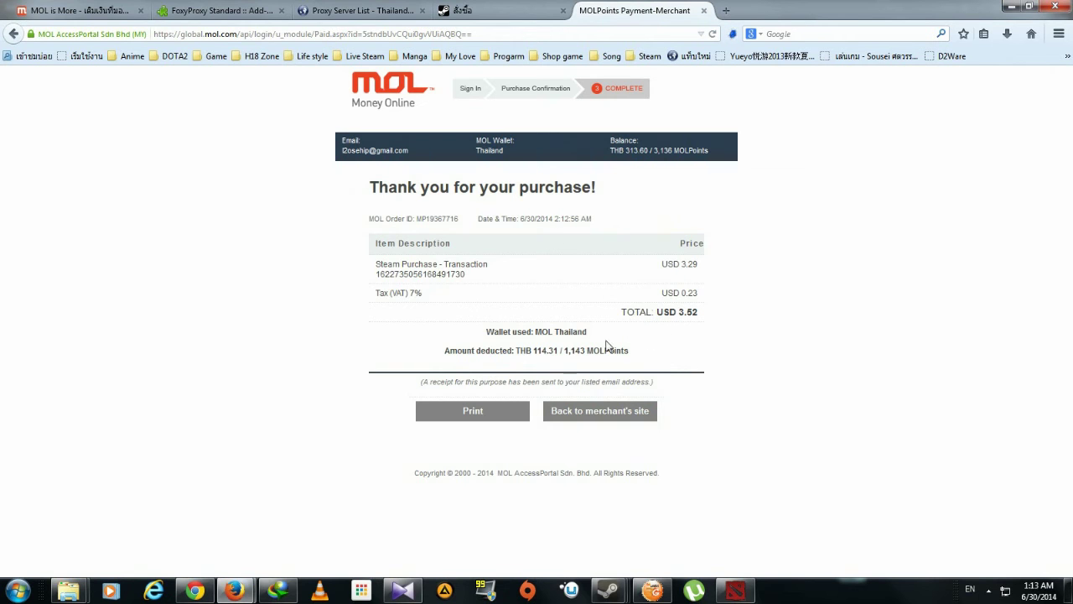
Bring up the Steam client and select Chivalry: Medieval Warfare in the library.
mouse_move(608, 591)
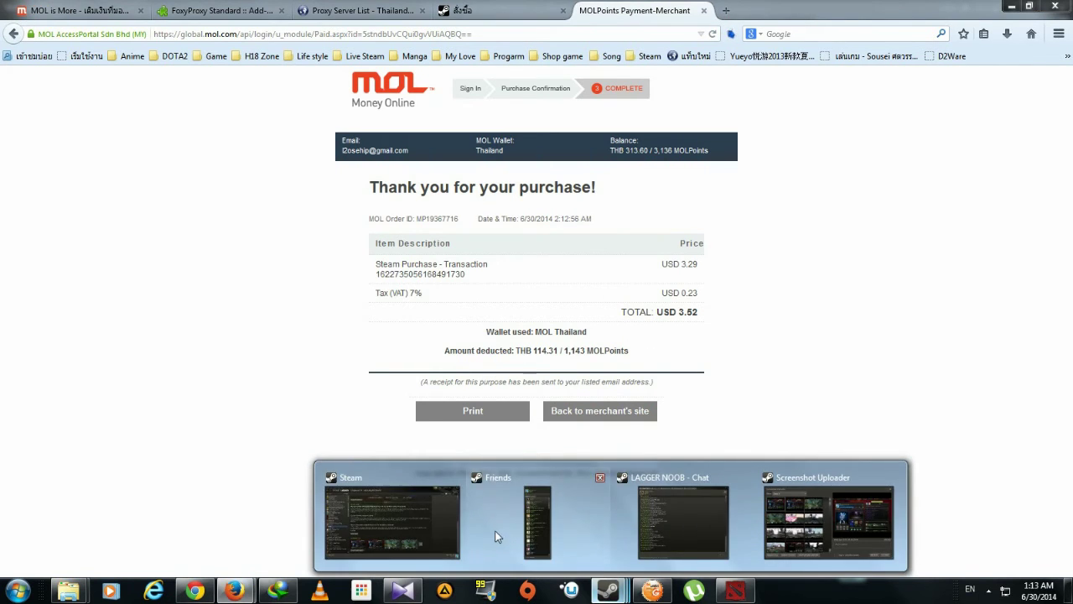
left_click(371, 509)
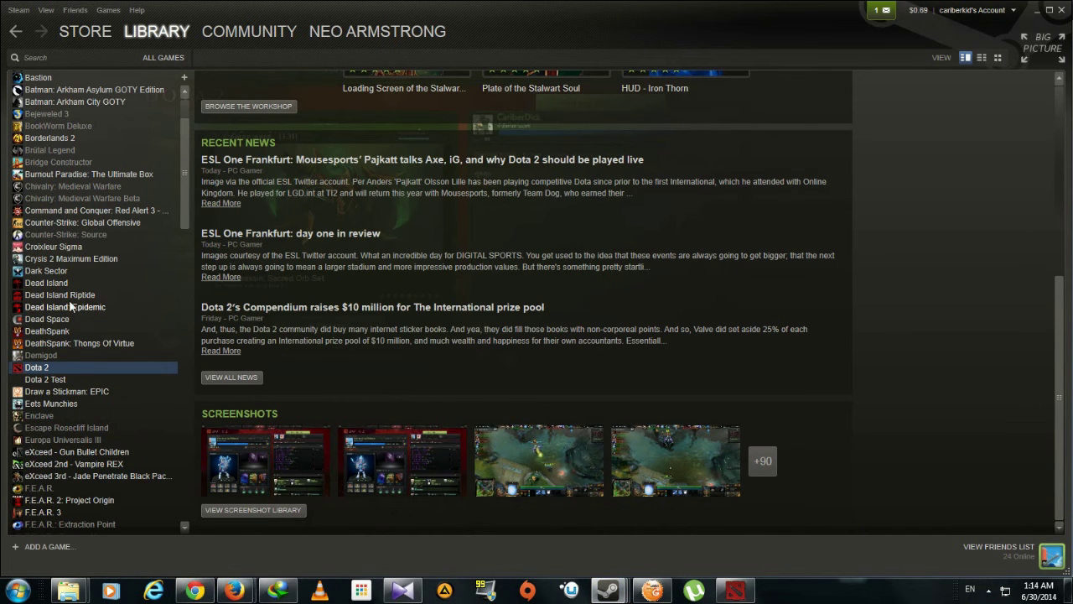
scroll(79, 306, "up", 1)
scroll(79, 307, "up", 1)
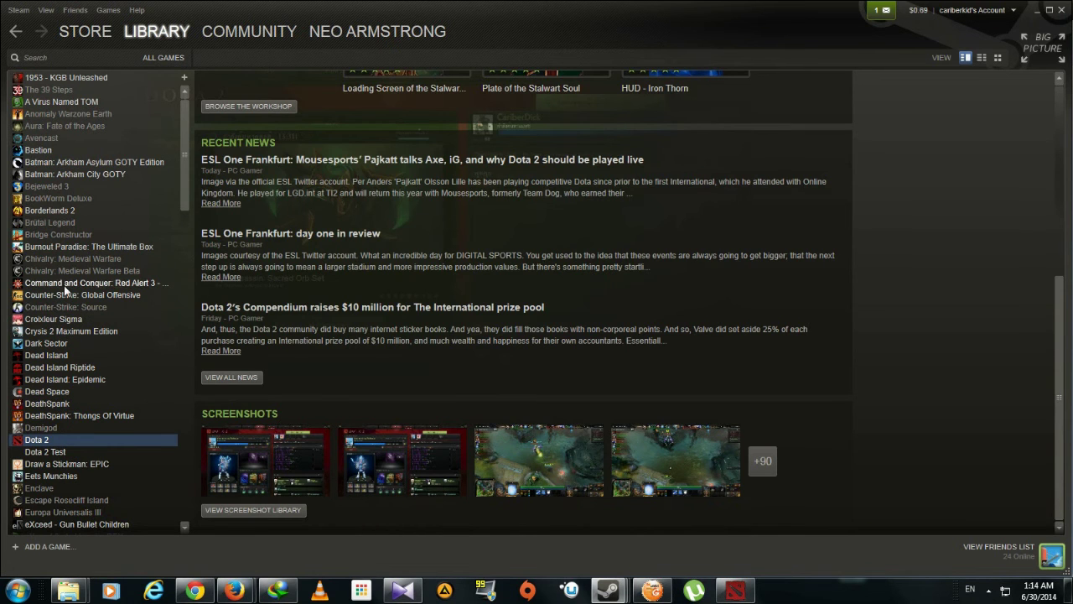
left_click(72, 259)
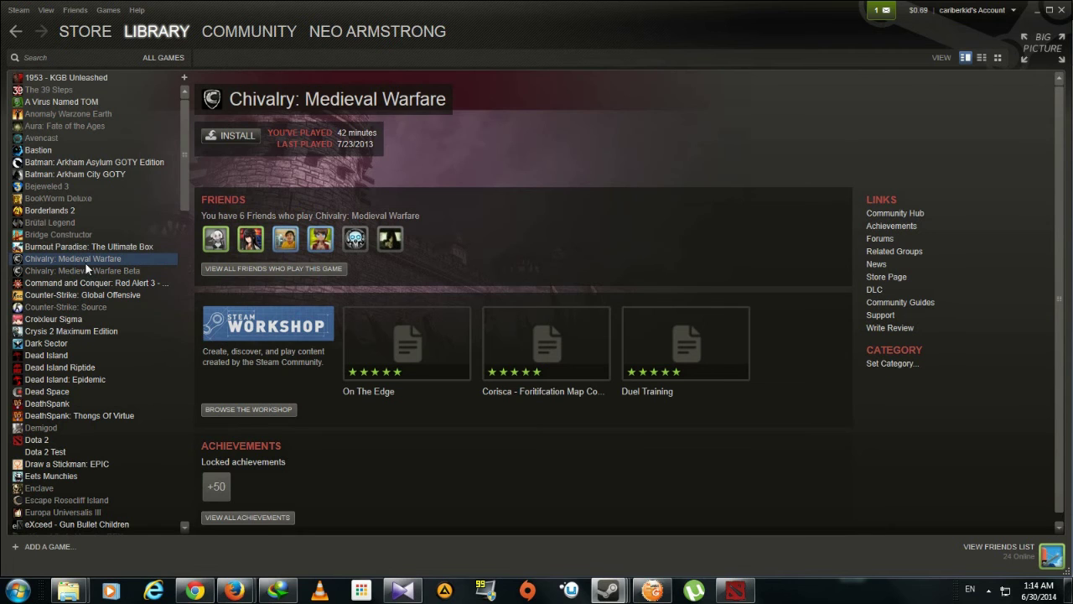
Verify the game's Properties DLC list includes Chivalry: Deadliest Warrior, then close Properties.
right_click(93, 255)
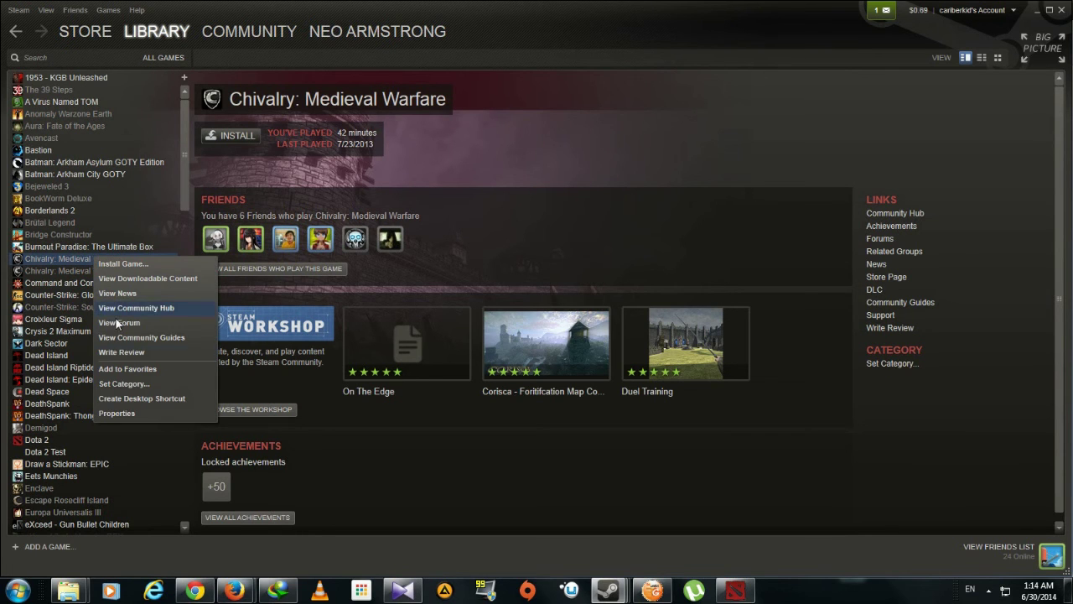
left_click(121, 413)
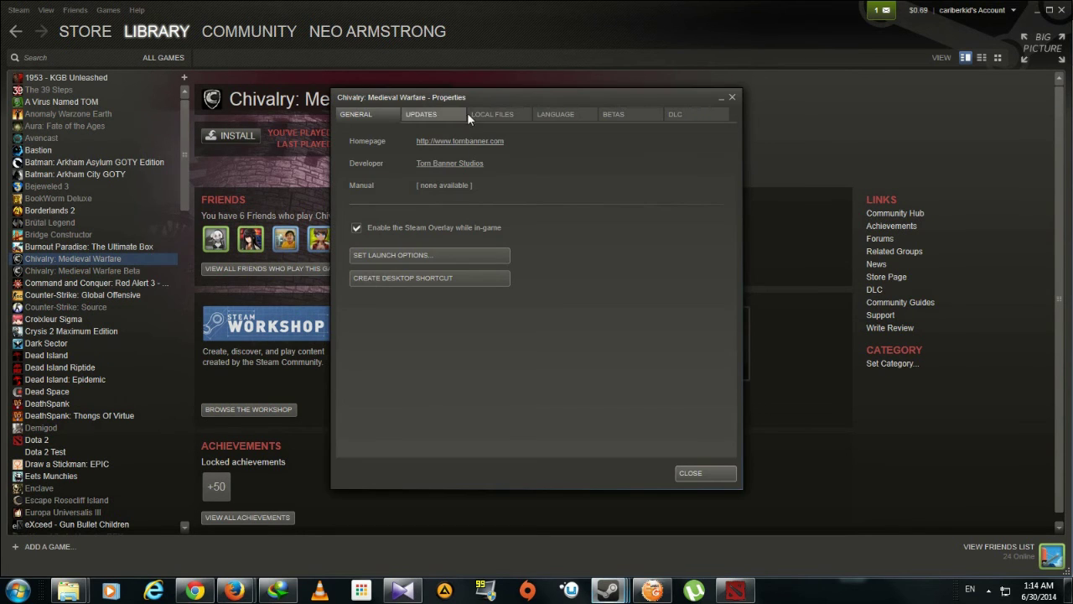
left_click_drag(499, 97, 694, 132)
left_click(863, 148)
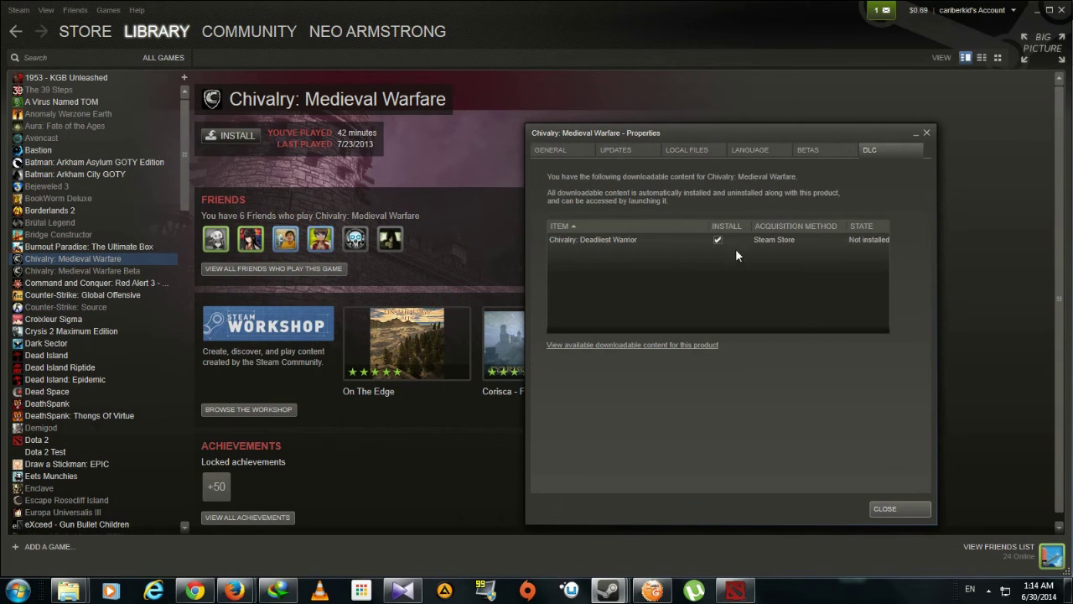
left_click(886, 509)
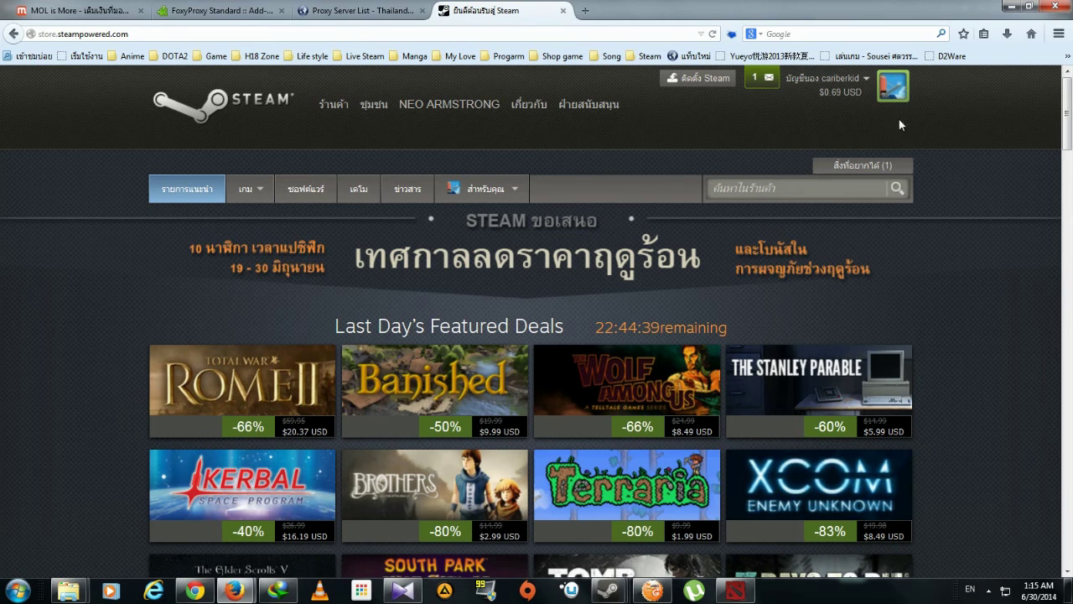
From the $0.69 wallet balance, go to add funds and pick the $5.00 USD top-up.
left_click(849, 94)
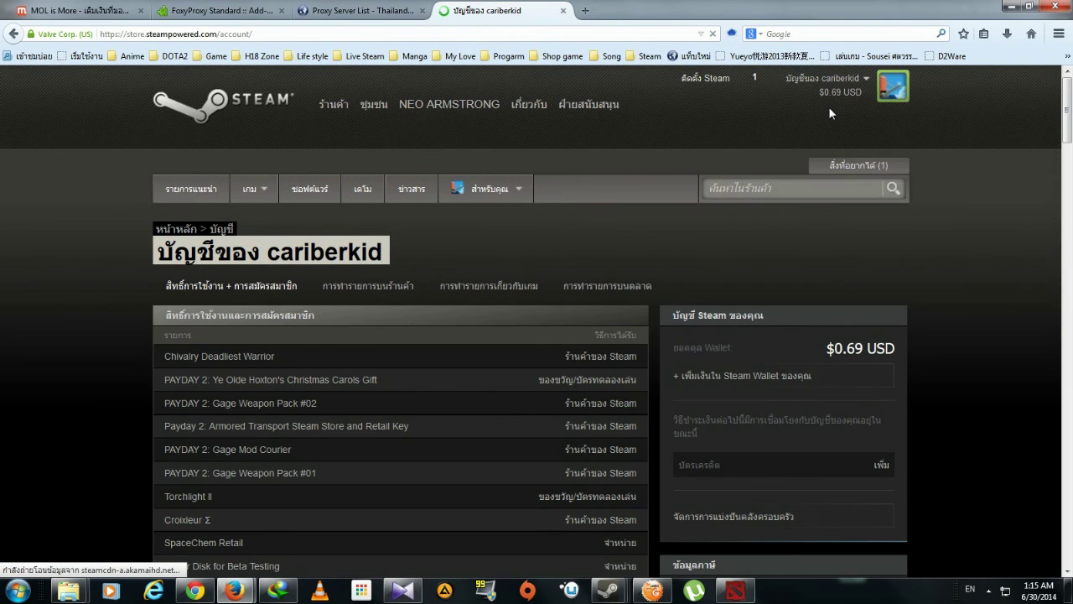
left_click(746, 385)
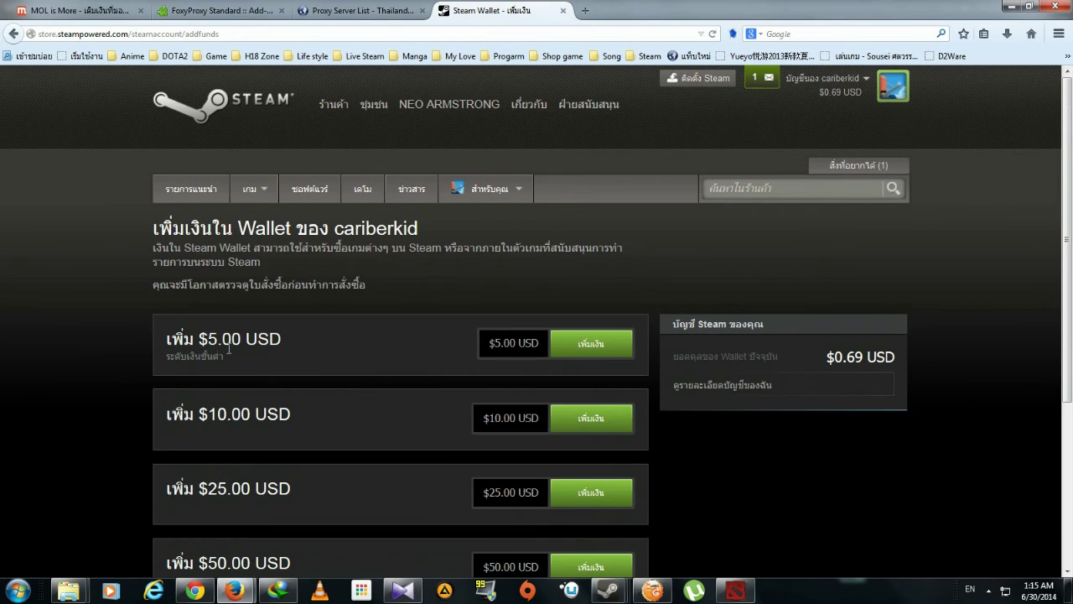
left_click(589, 353)
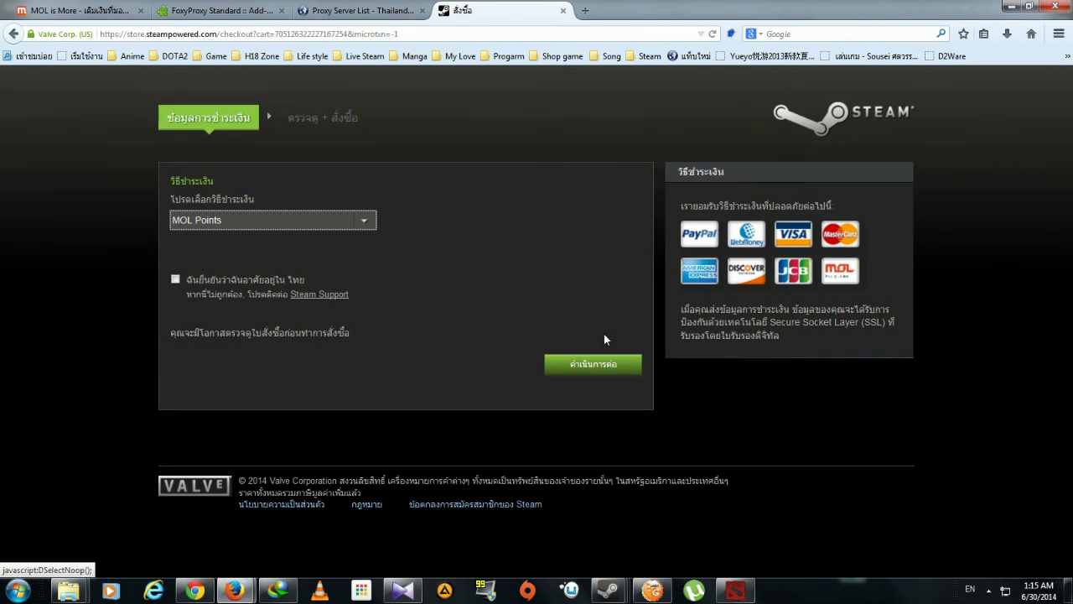
Check out the $5.00 top-up with MOL Points, confirming Thai residence and accepting the Subscriber Agreement.
left_click(176, 279)
left_click(567, 360)
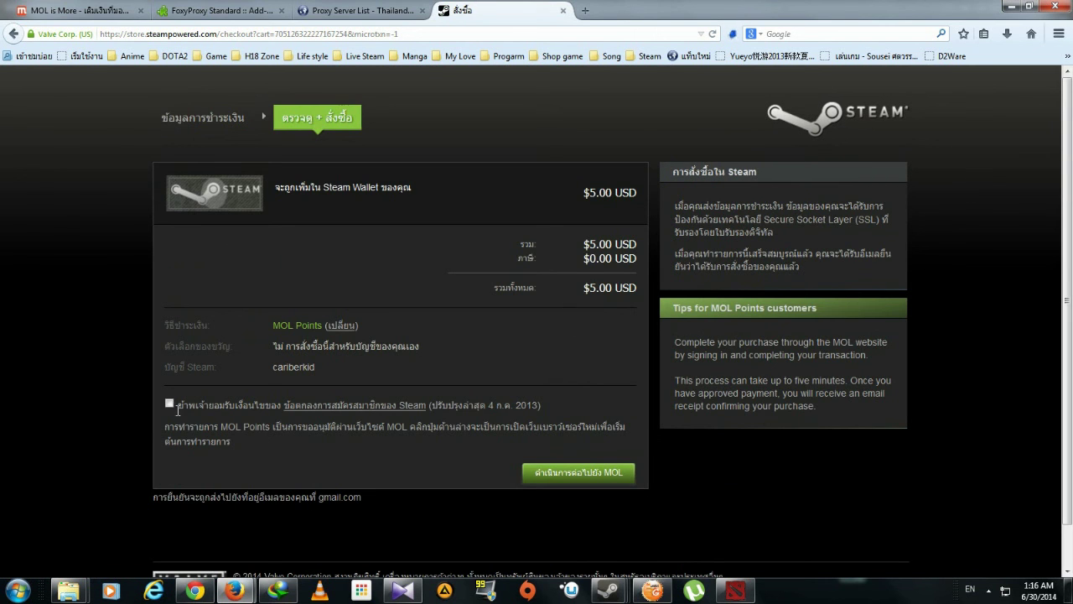
left_click(170, 404)
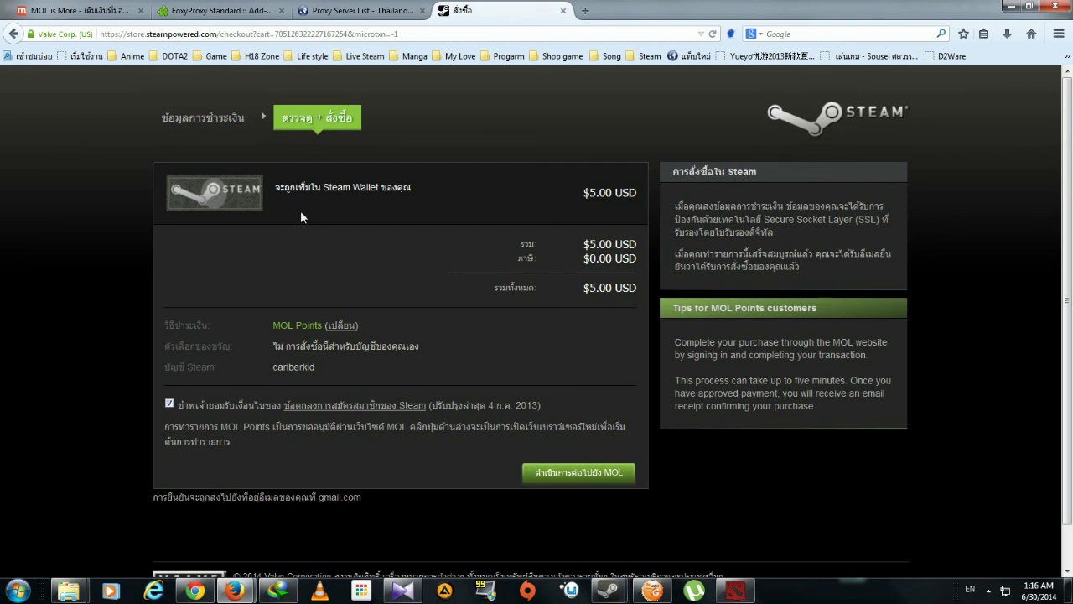
left_click(562, 475)
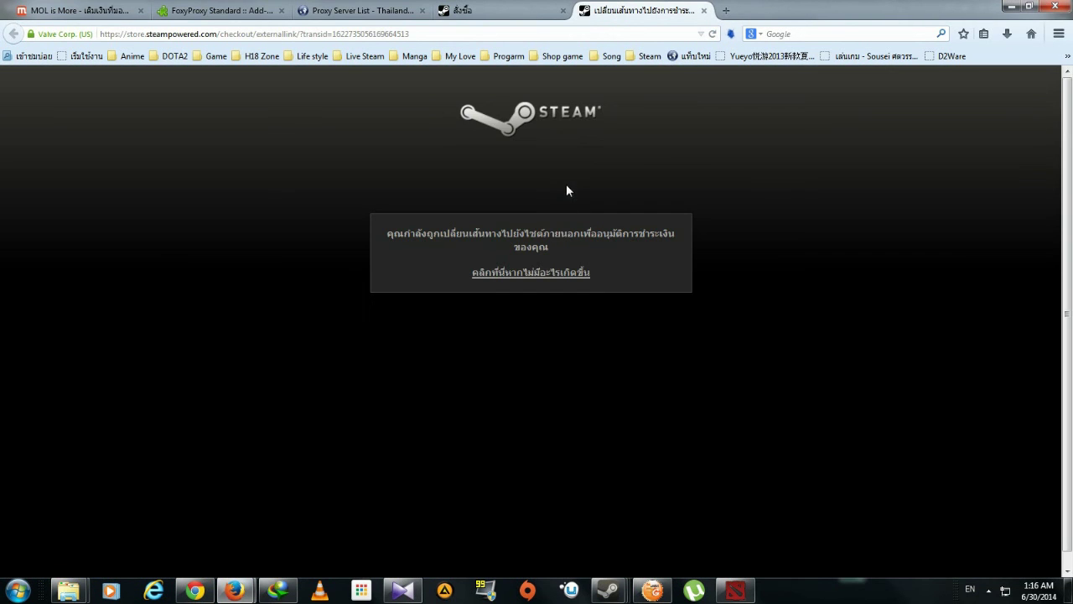
left_click(551, 279)
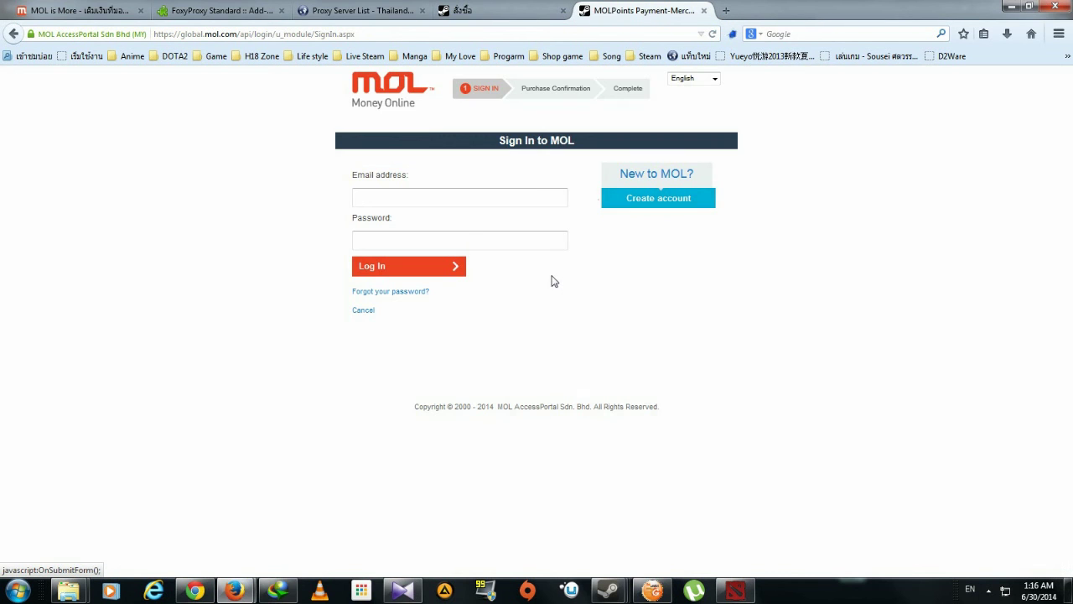
Log in to MOL with the account e-mail and password, then enter the password on the USD 5.89 order.
left_click(476, 192)
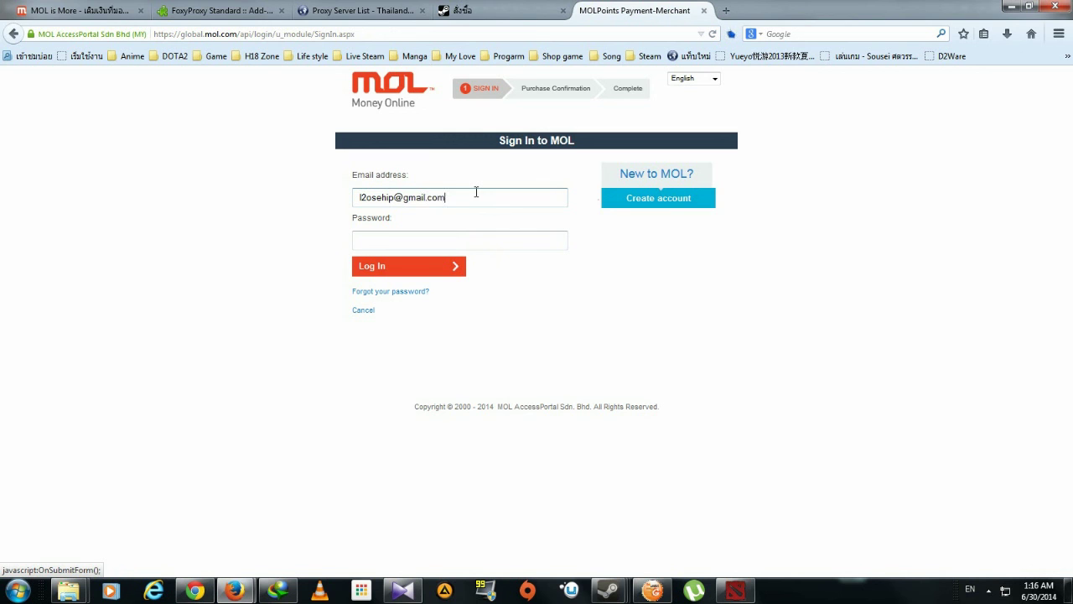
key("Tab")
type("a")
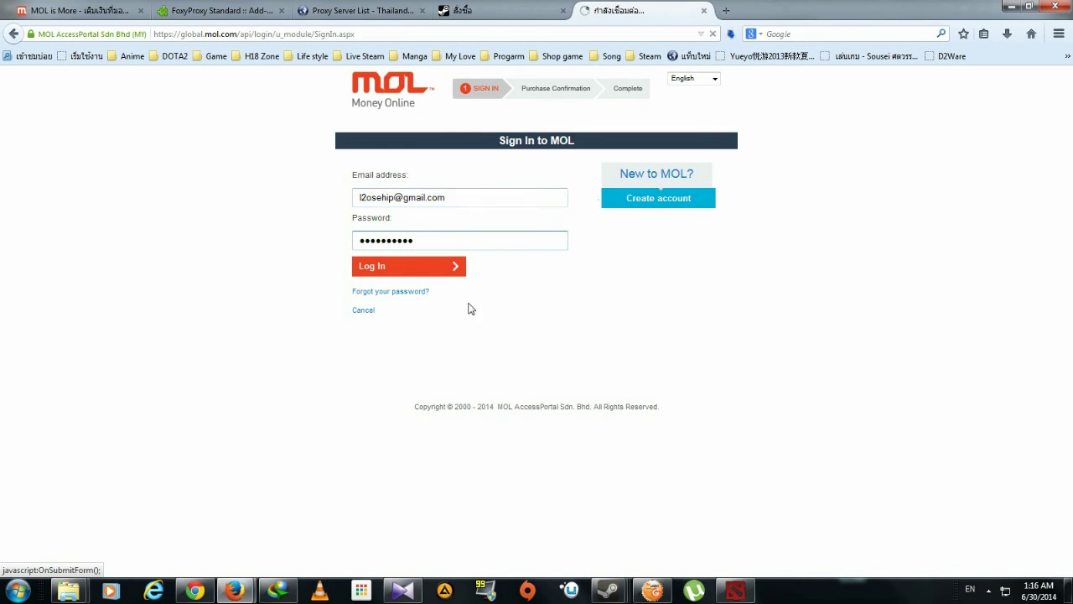
left_click(399, 265)
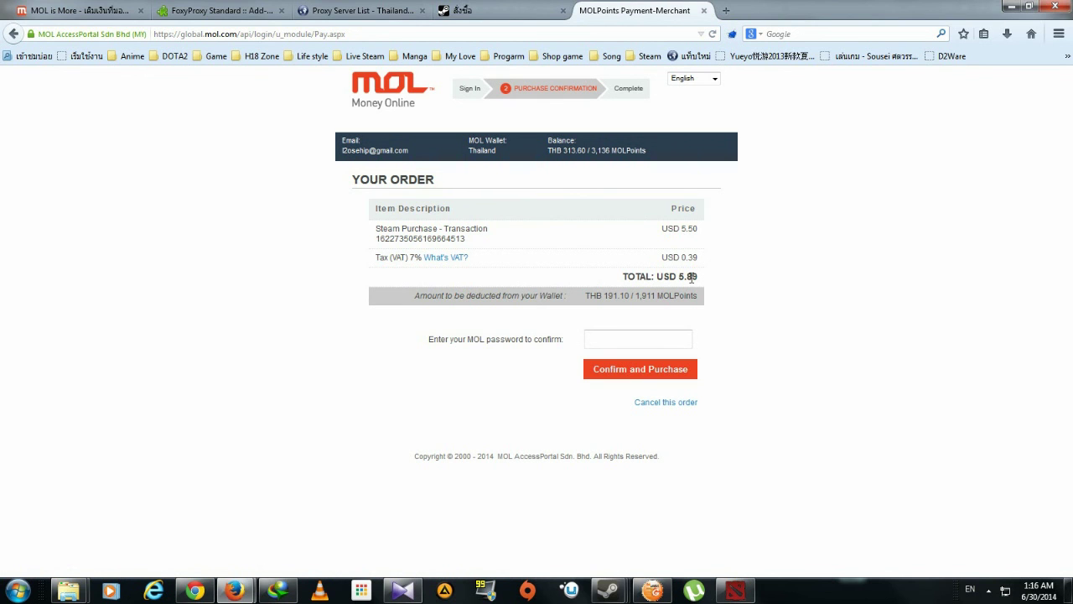
left_click(613, 331)
type("••••••••••")
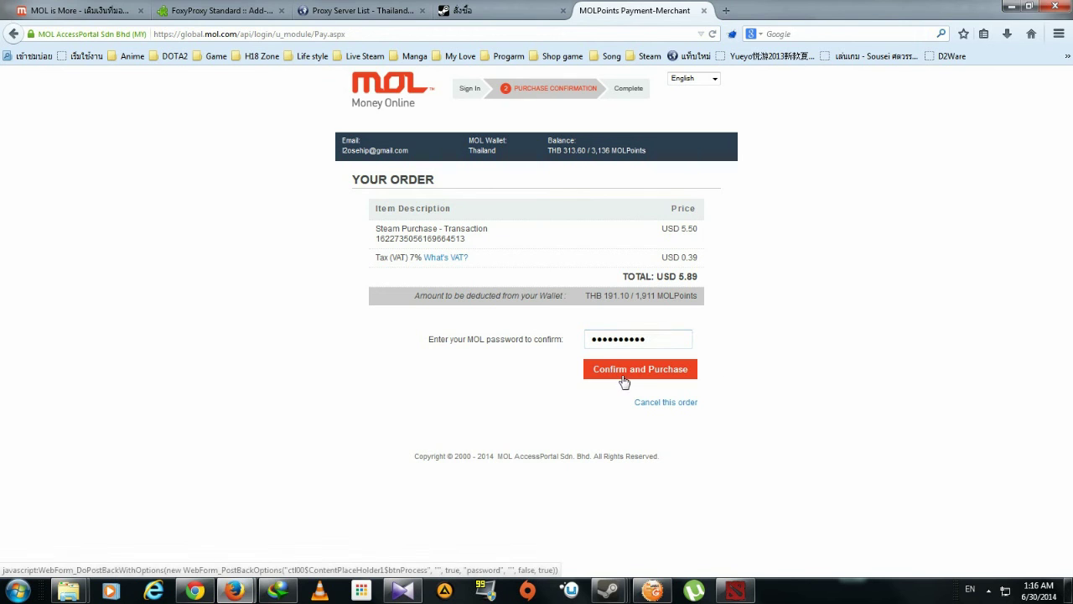